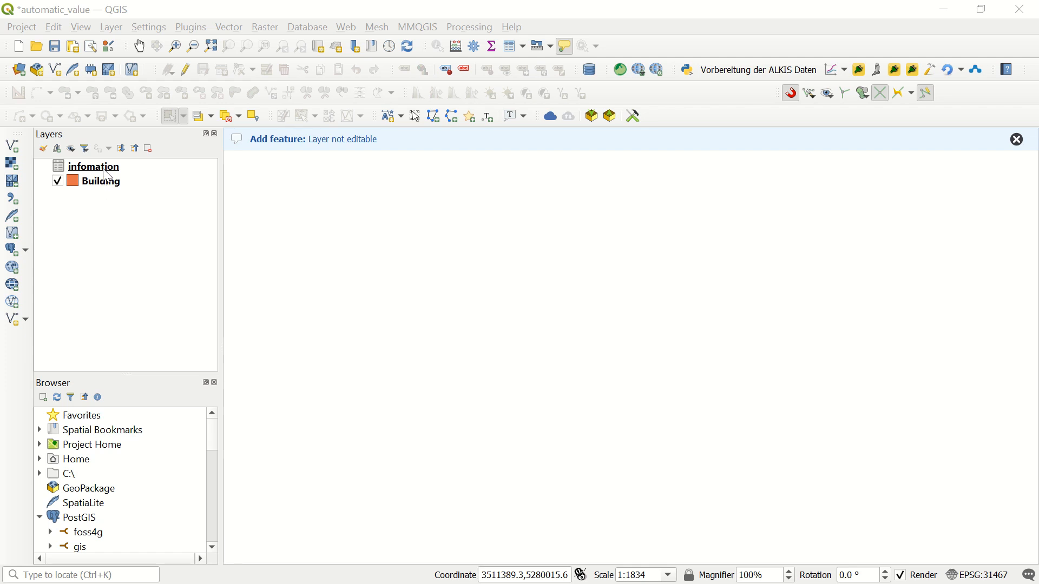
Step: Examine the records and columns in the infomation layer's attribute table
click(106, 174)
right_click(102, 168)
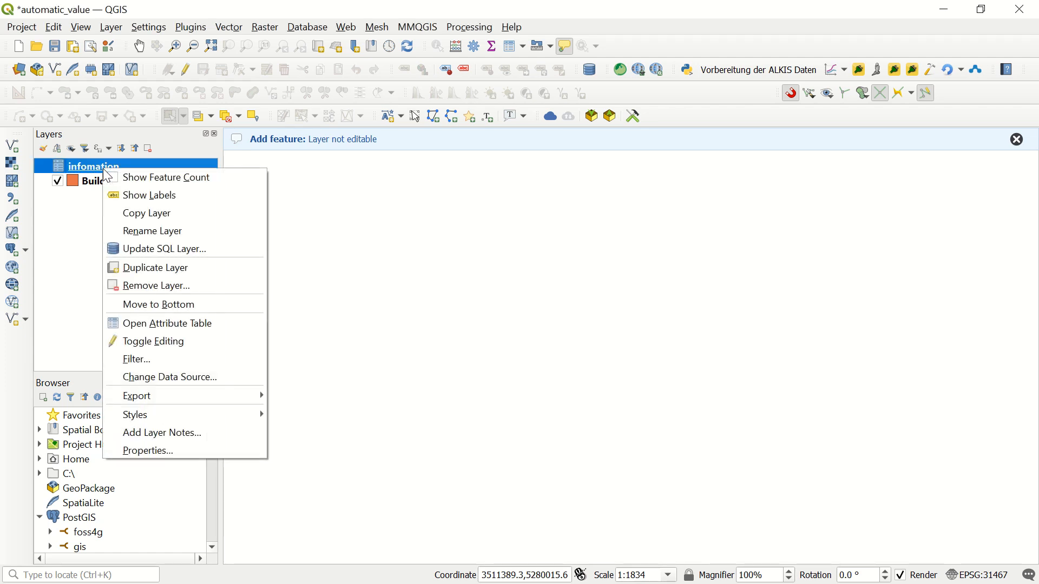
click(164, 317)
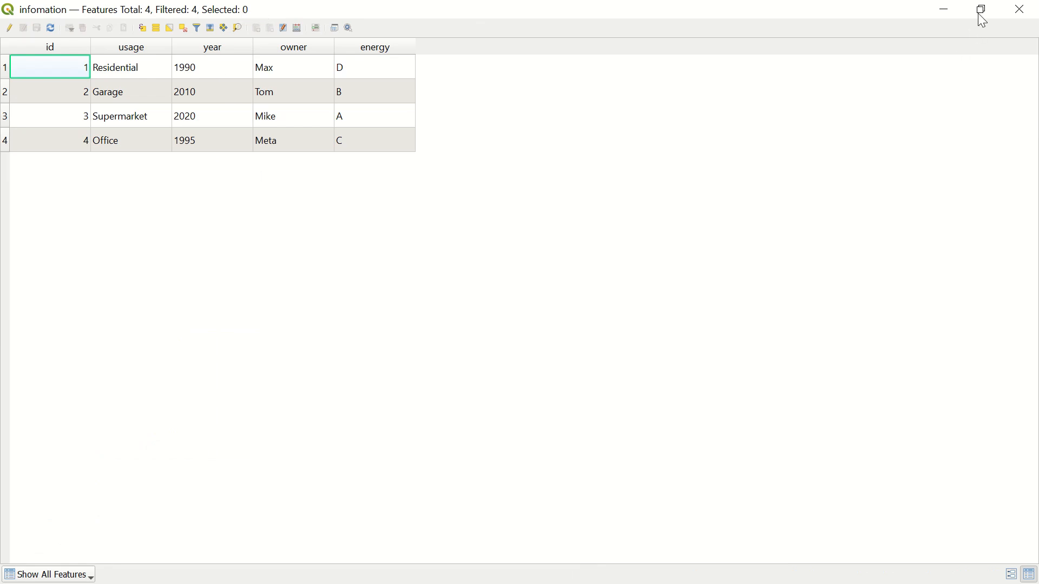
click(983, 9)
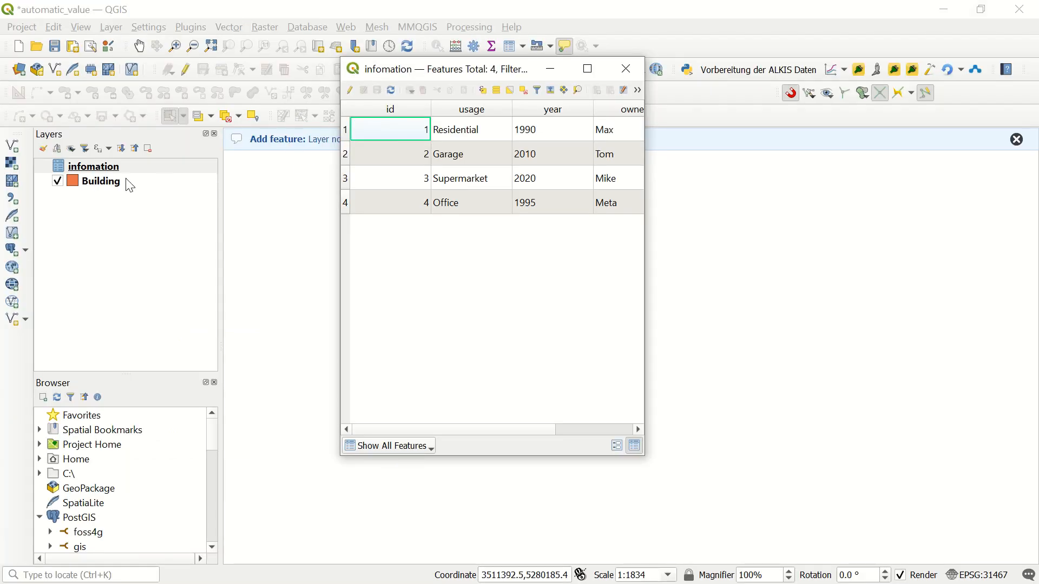
click(574, 77)
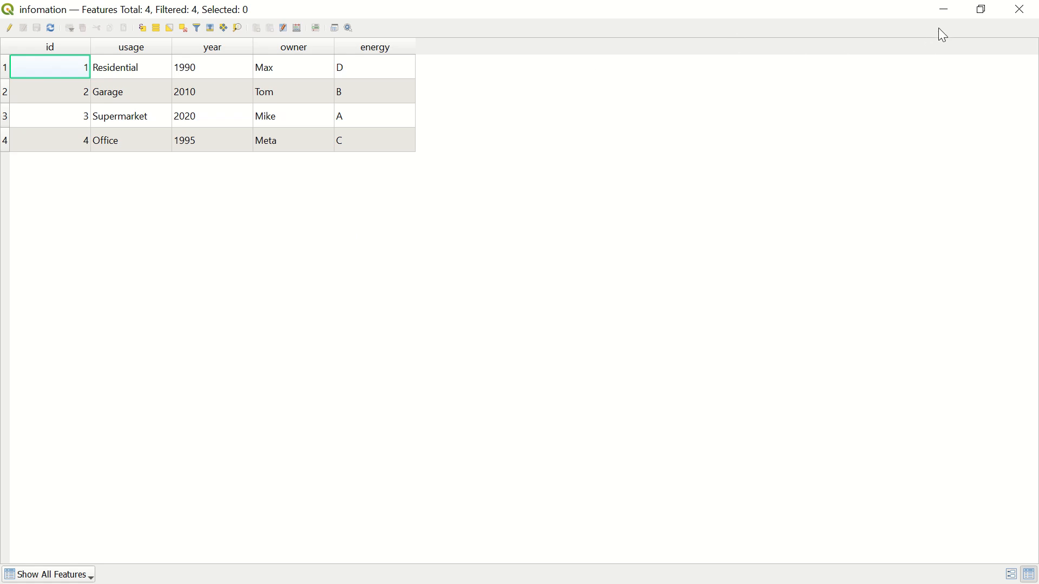
click(942, 14)
Step: Inspect the columns of the Building layer's attribute table and close it
click(110, 186)
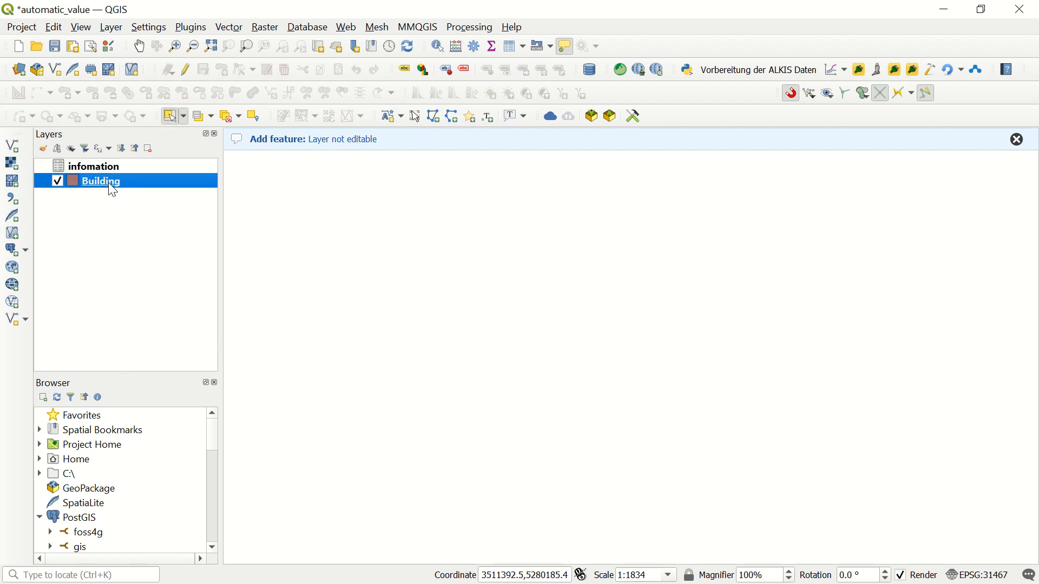
right_click(112, 190)
click(184, 392)
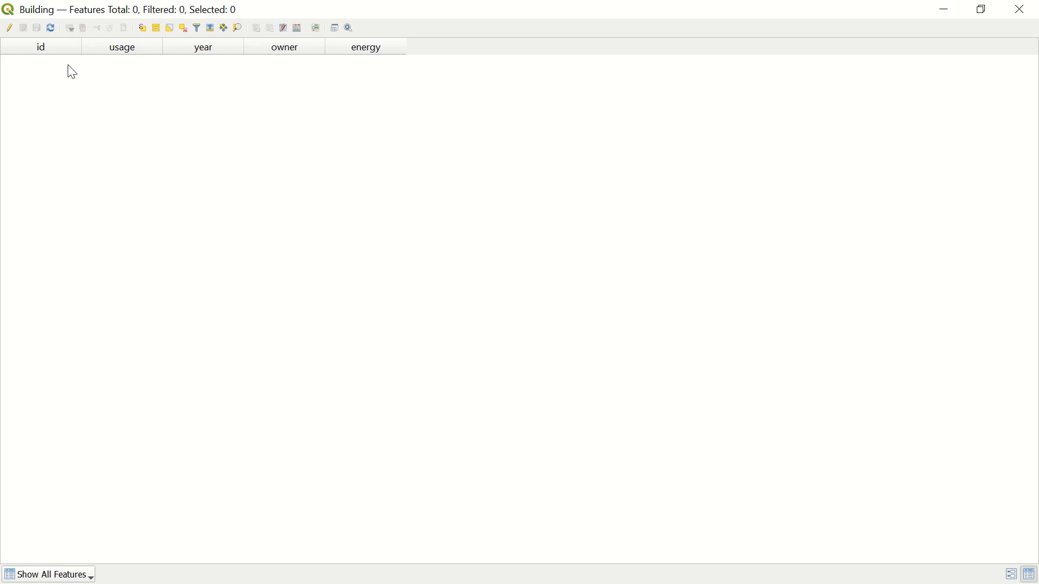
click(1026, 15)
Step: Set the Building layer's id field to a Value Relation widget on the infomation layer, with id as key and value column
right_click(107, 182)
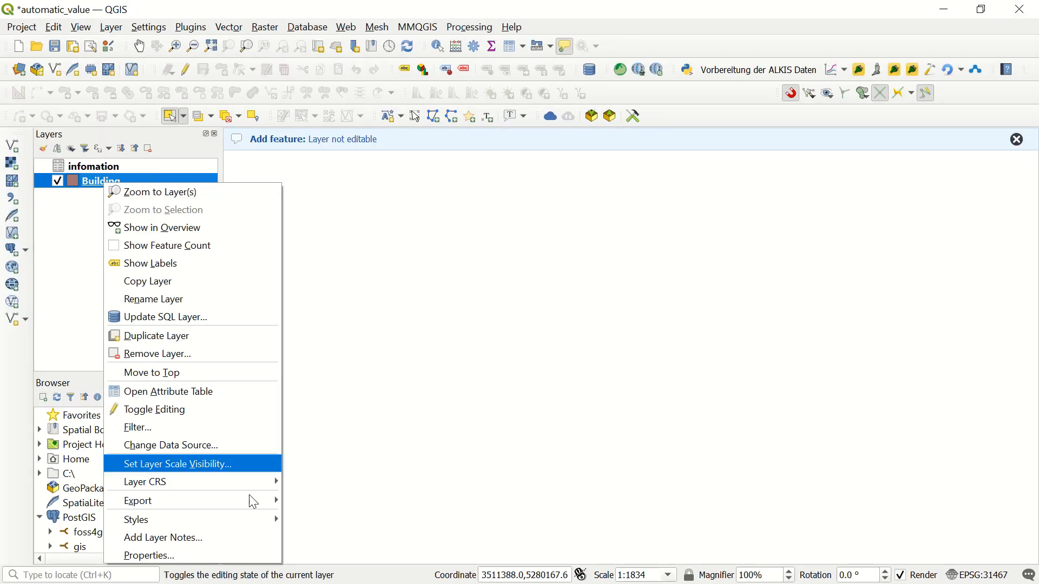
click(221, 556)
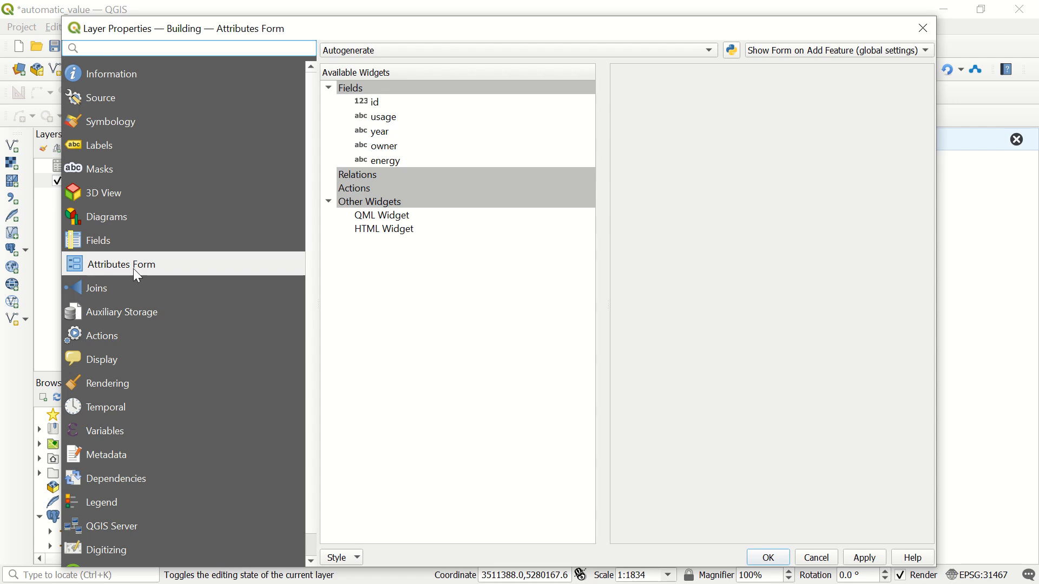
click(377, 103)
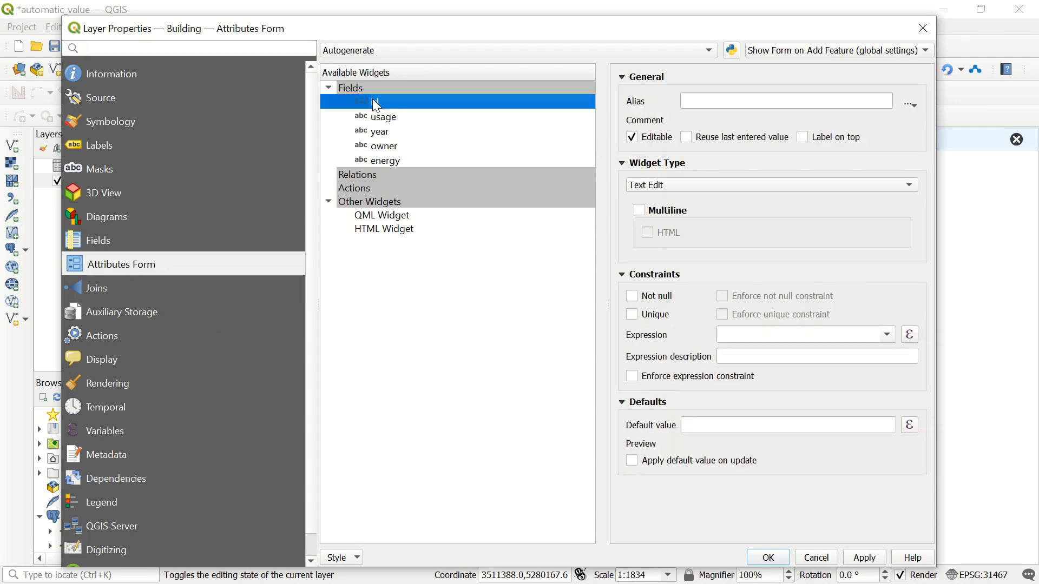
click(701, 185)
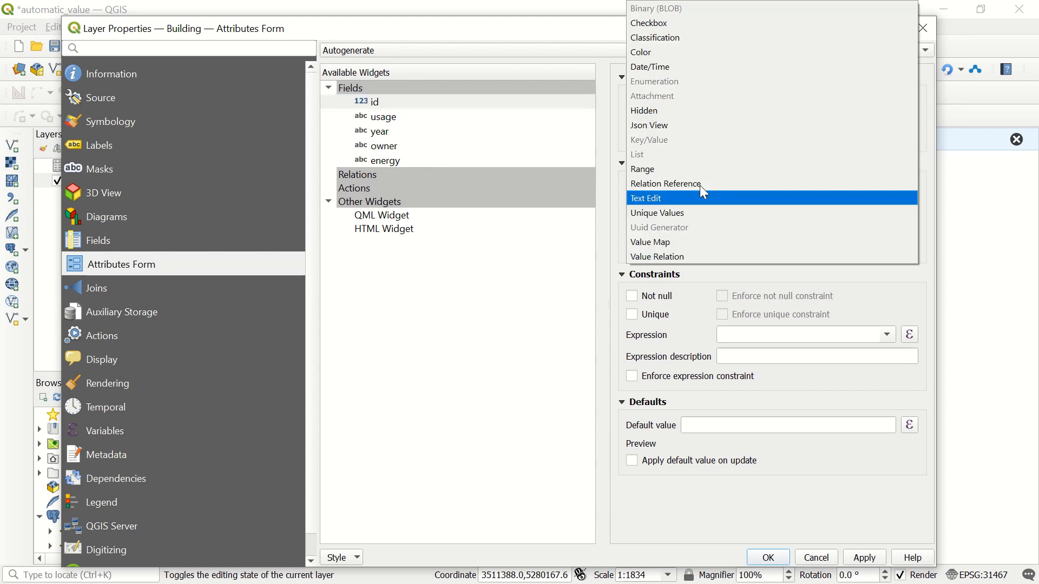
click(708, 254)
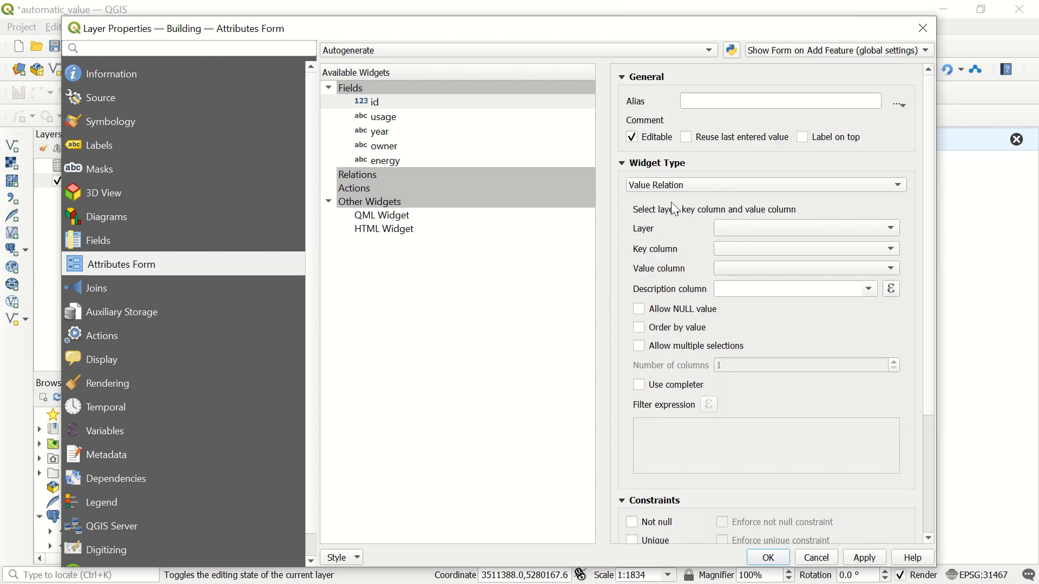
click(771, 229)
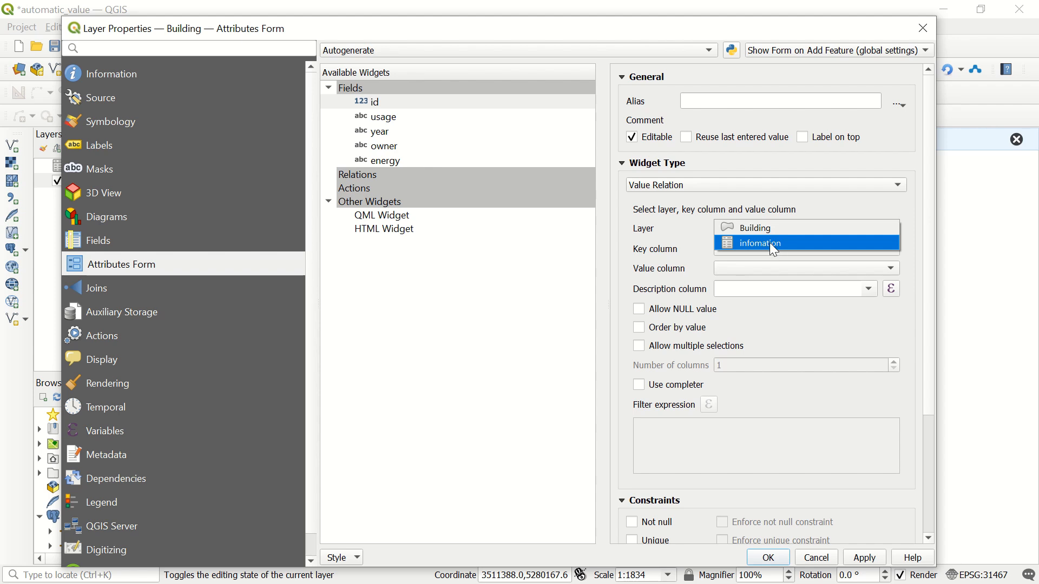
click(769, 242)
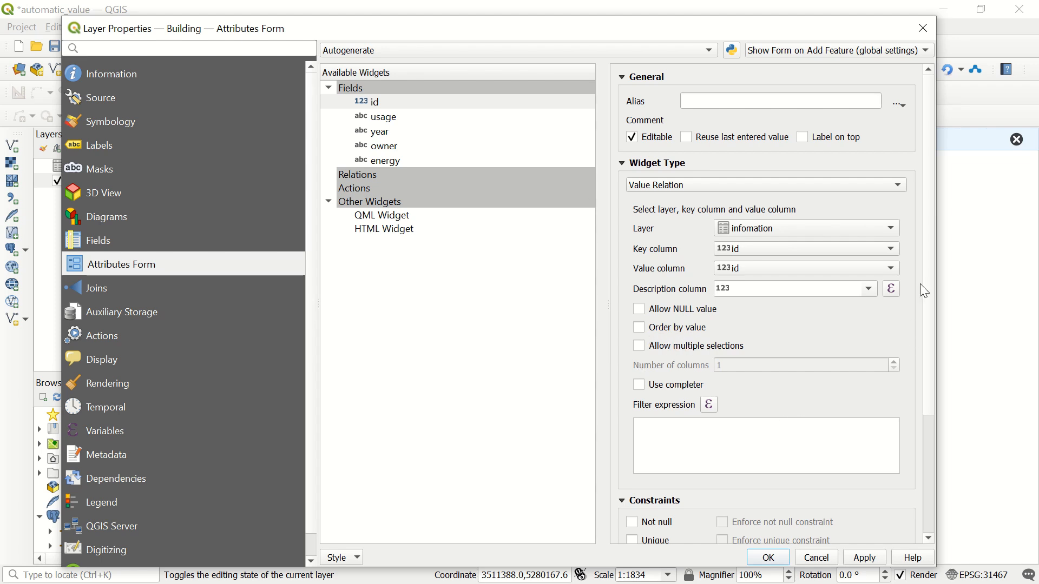
scroll(932, 295, down, 5)
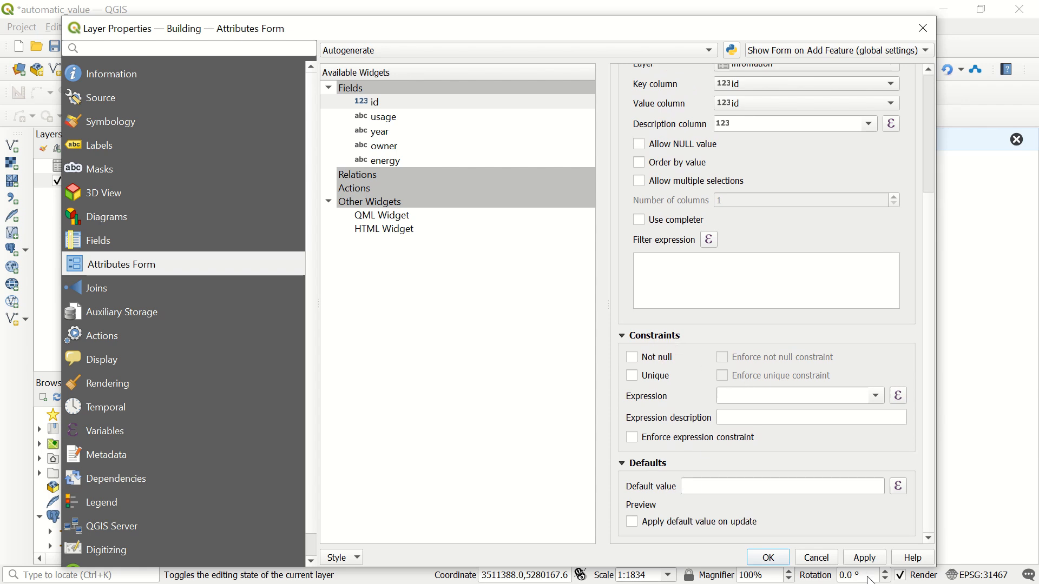
click(866, 558)
click(769, 558)
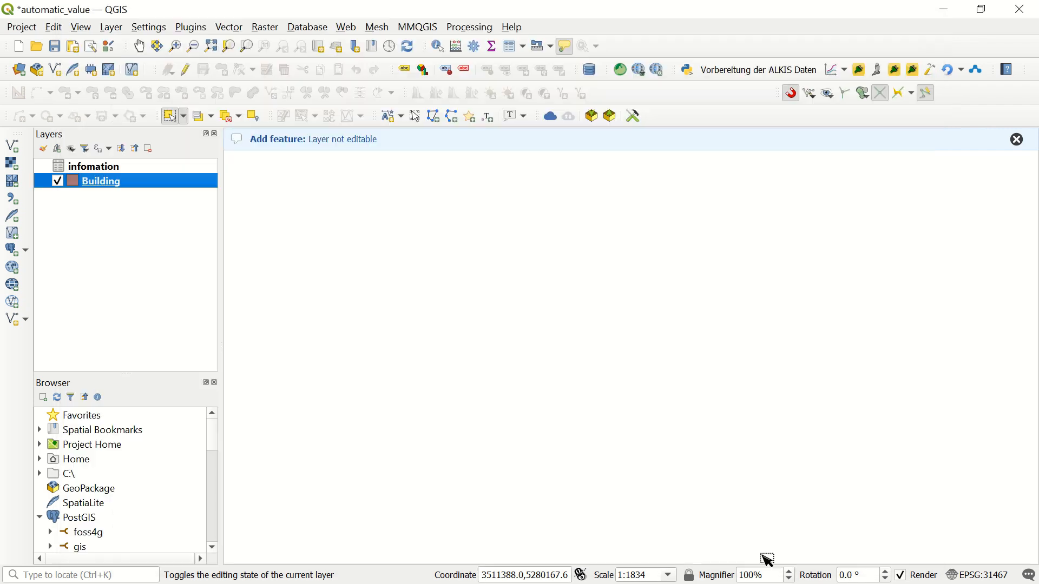
Step: Start editing the Building layer and draw a four-cornered building polygon in the middle of the map
click(186, 69)
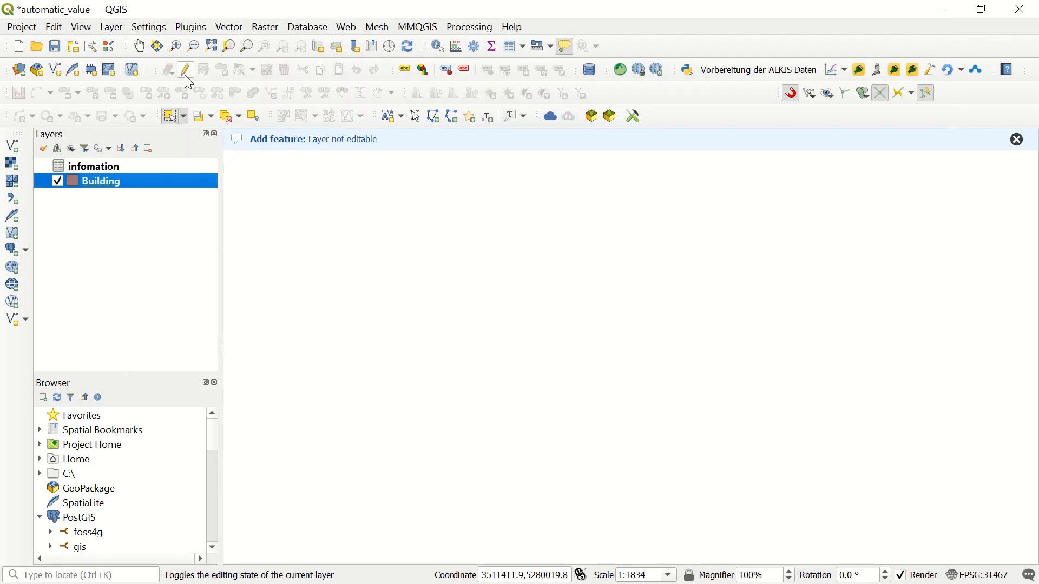
click(222, 69)
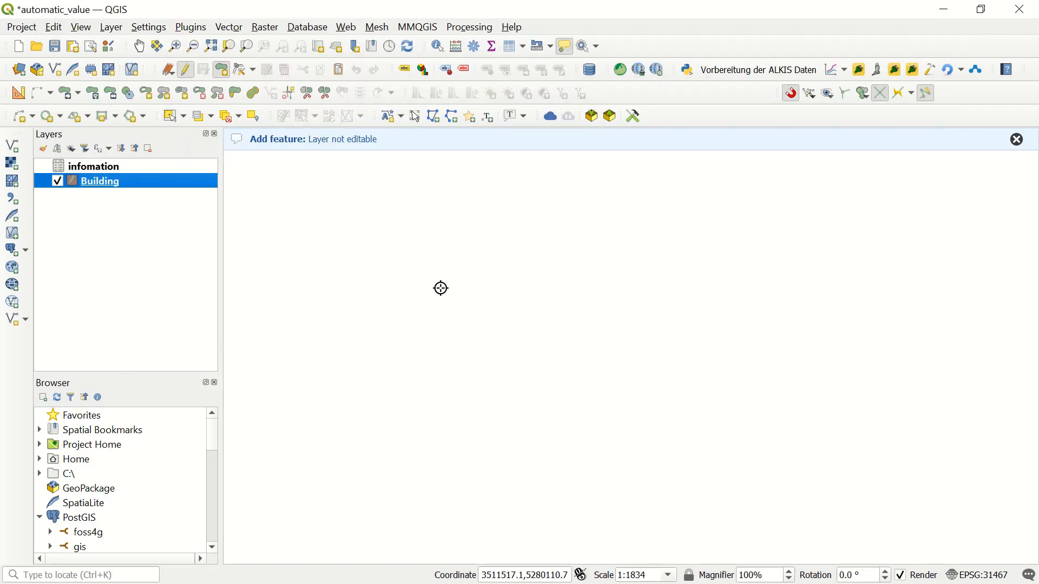
click(441, 288)
click(636, 310)
click(570, 379)
right_click(447, 387)
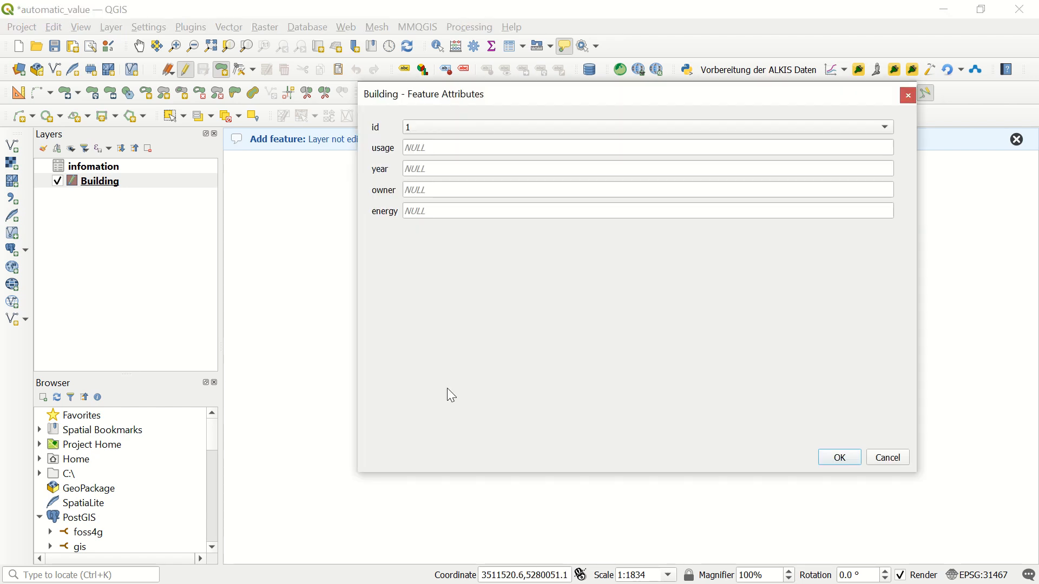
Step: Assign id 1 to the new building, save the layer edits and end editing
click(449, 126)
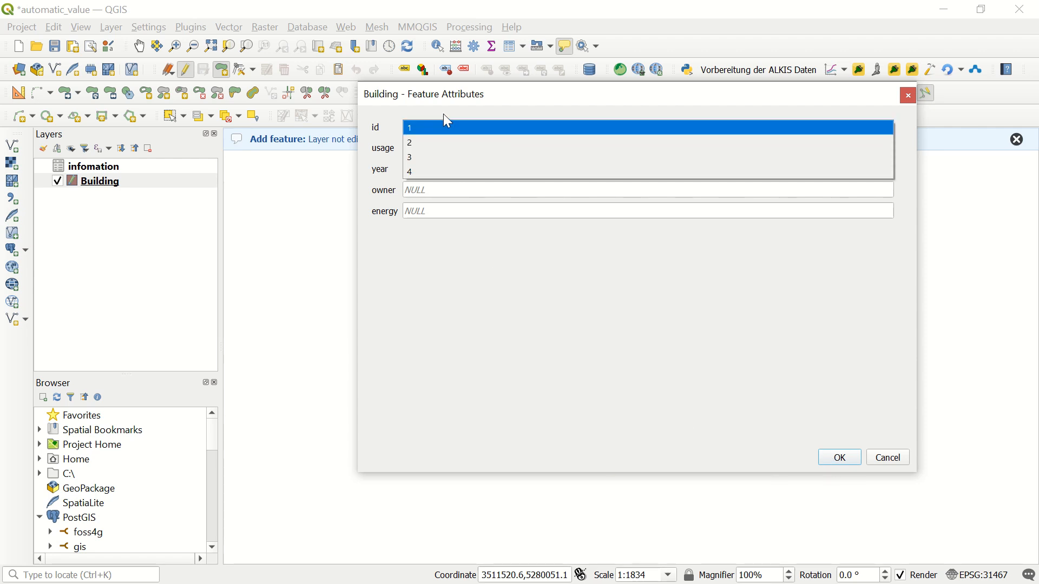
click(452, 129)
click(846, 463)
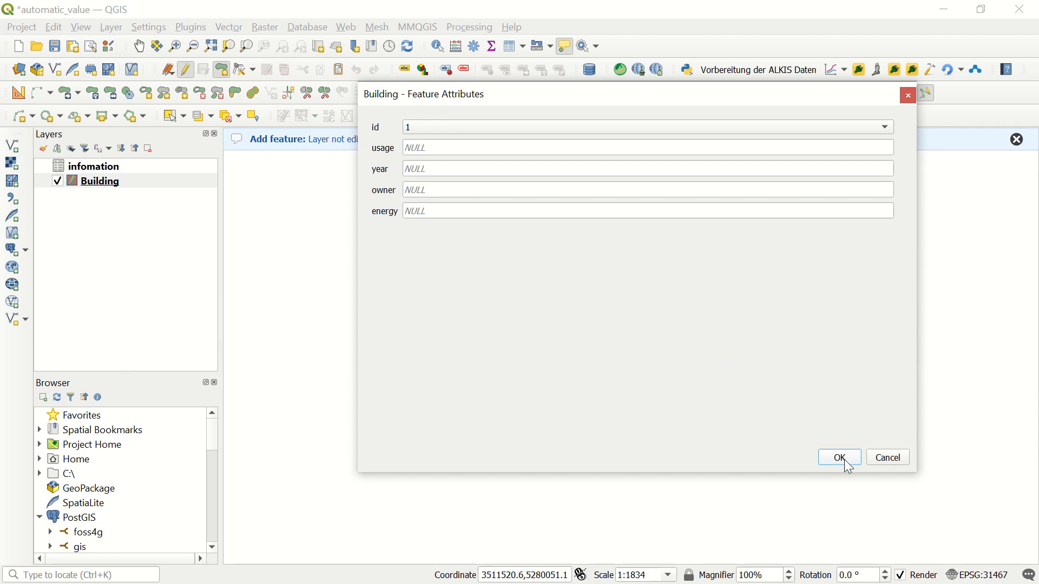
click(204, 69)
click(98, 181)
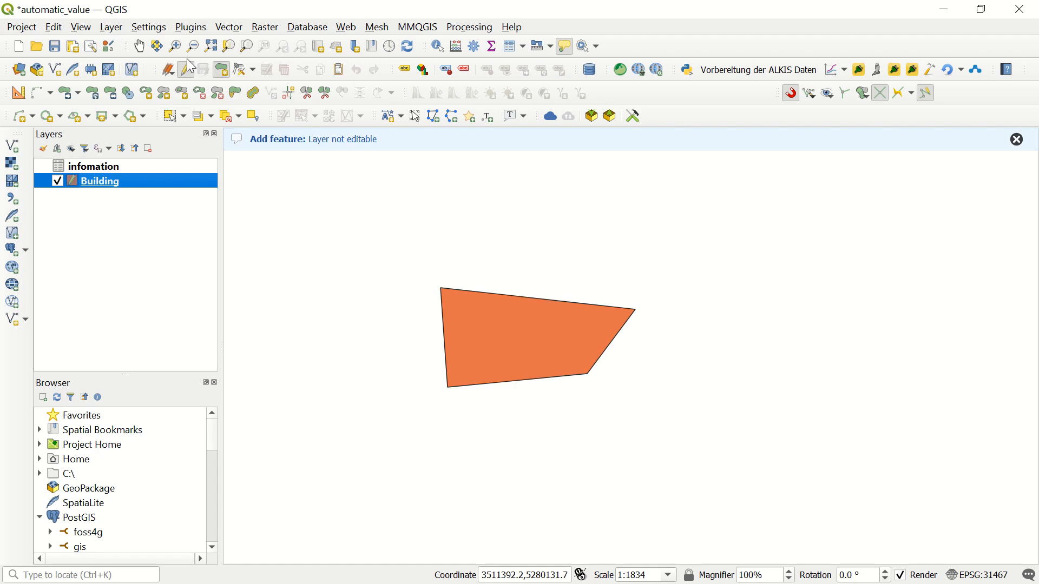
click(185, 69)
Step: Compare the Building layer's attribute table with the records in the infomation table
right_click(111, 182)
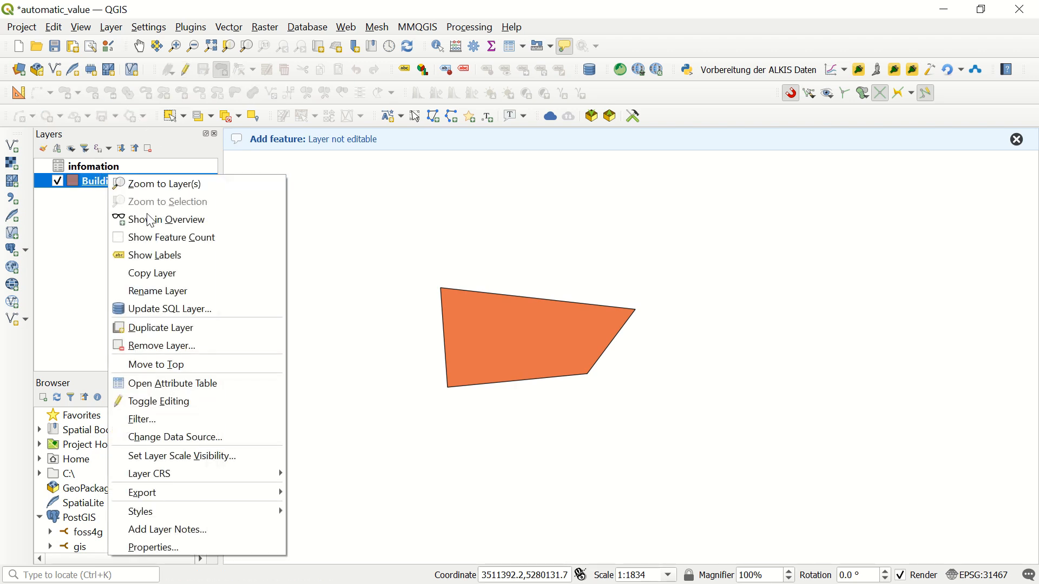
click(187, 384)
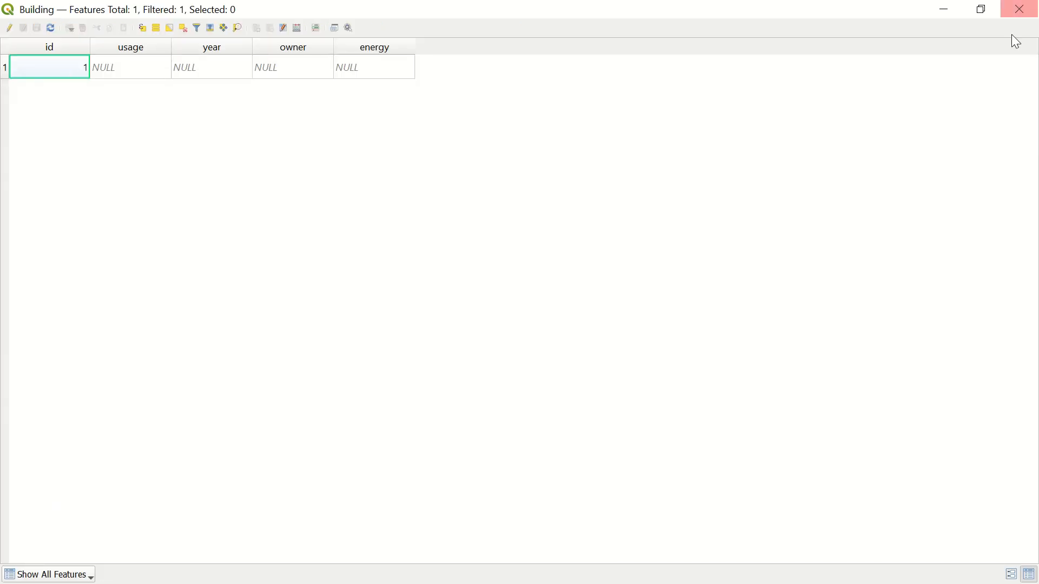
click(1021, 9)
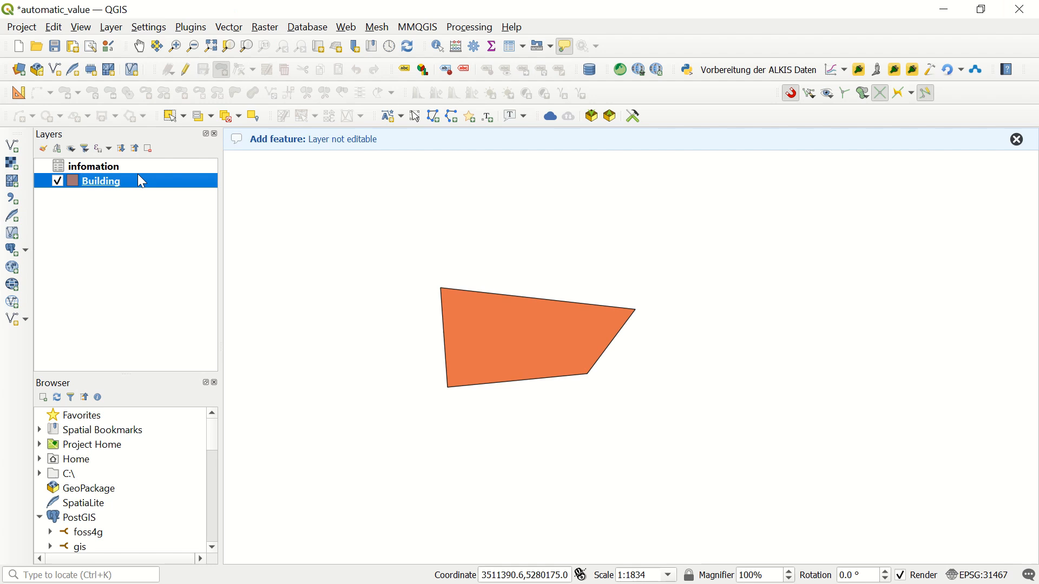
right_click(105, 169)
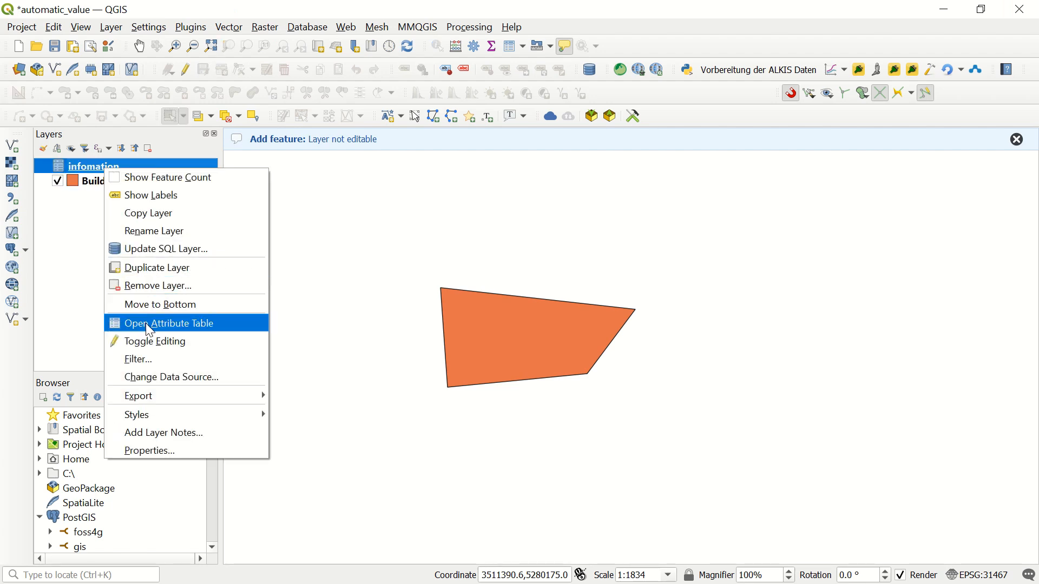
click(150, 325)
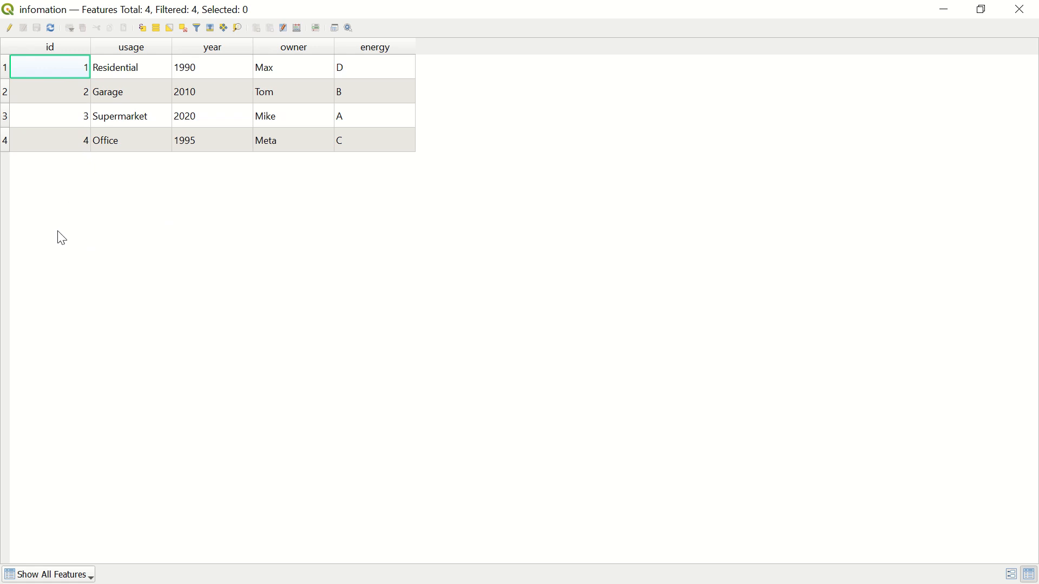
click(1021, 9)
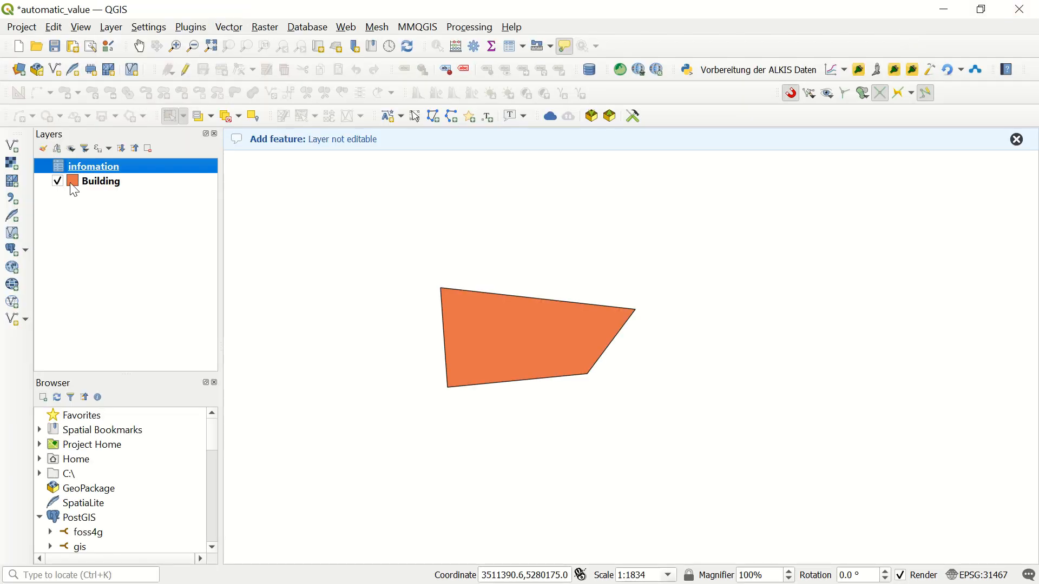
Step: Allow NULL values in the Value Relation widget of the Building layer's id field
right_click(111, 182)
click(221, 557)
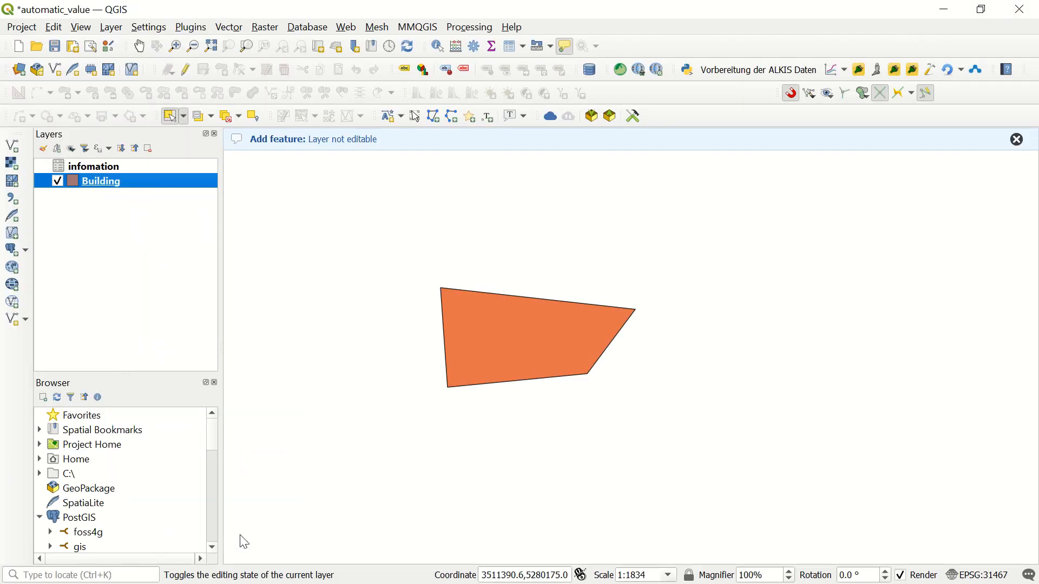
click(386, 106)
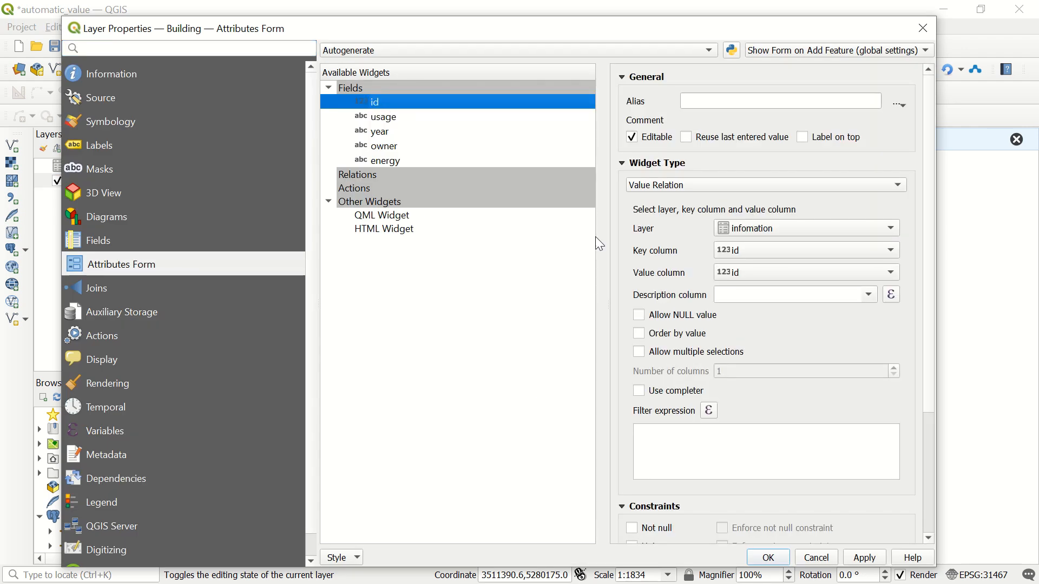
click(638, 317)
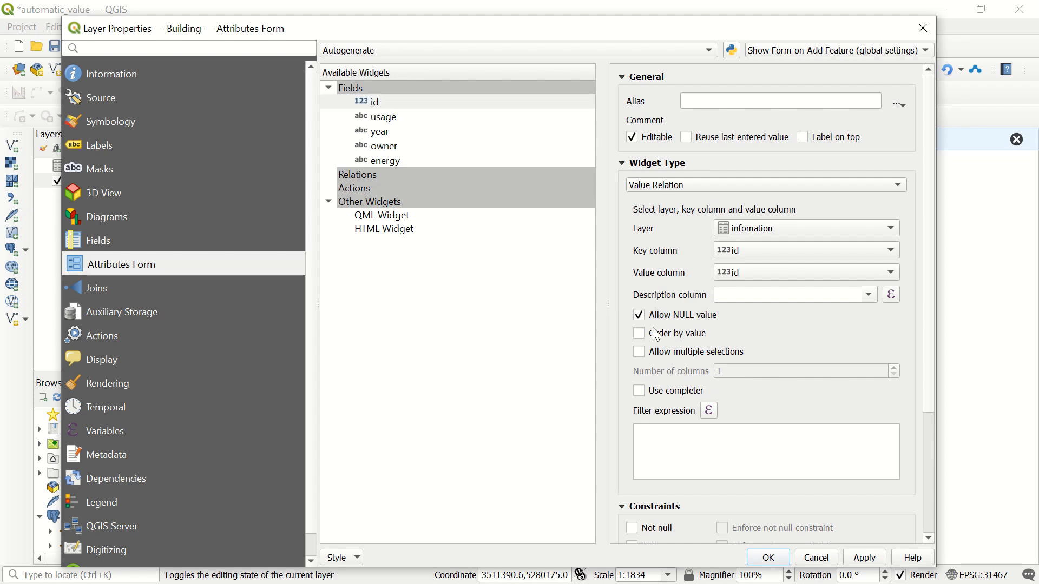
click(776, 563)
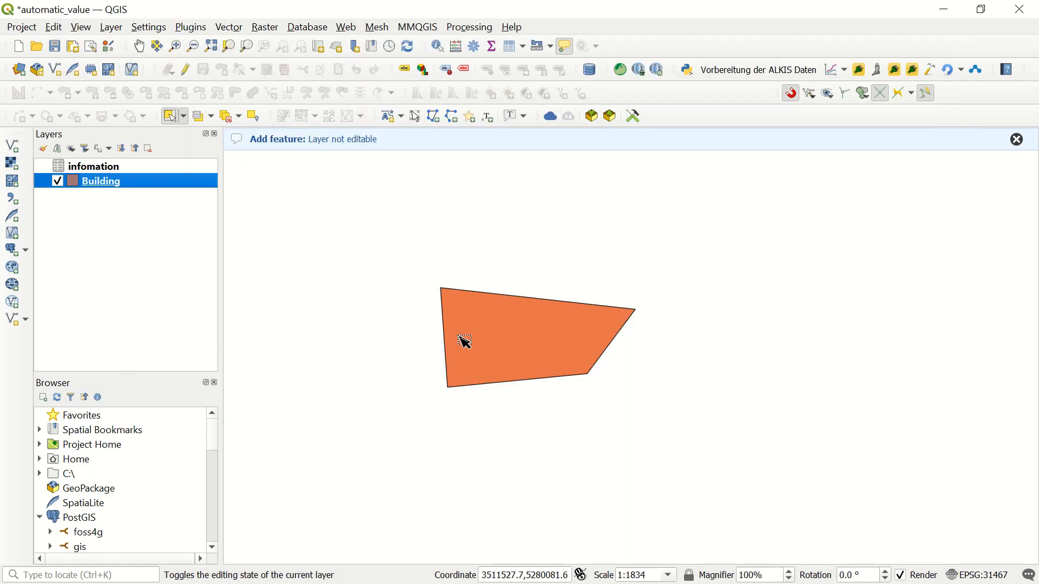
click(494, 341)
click(121, 182)
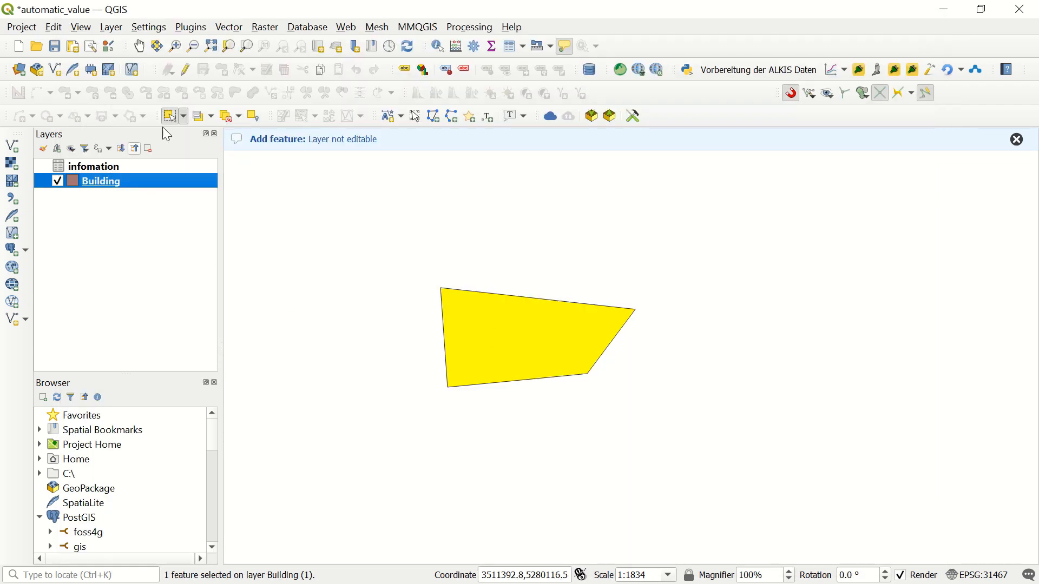
click(231, 120)
Step: Enable editing on the Building layer and leave its polygon deselected
click(186, 70)
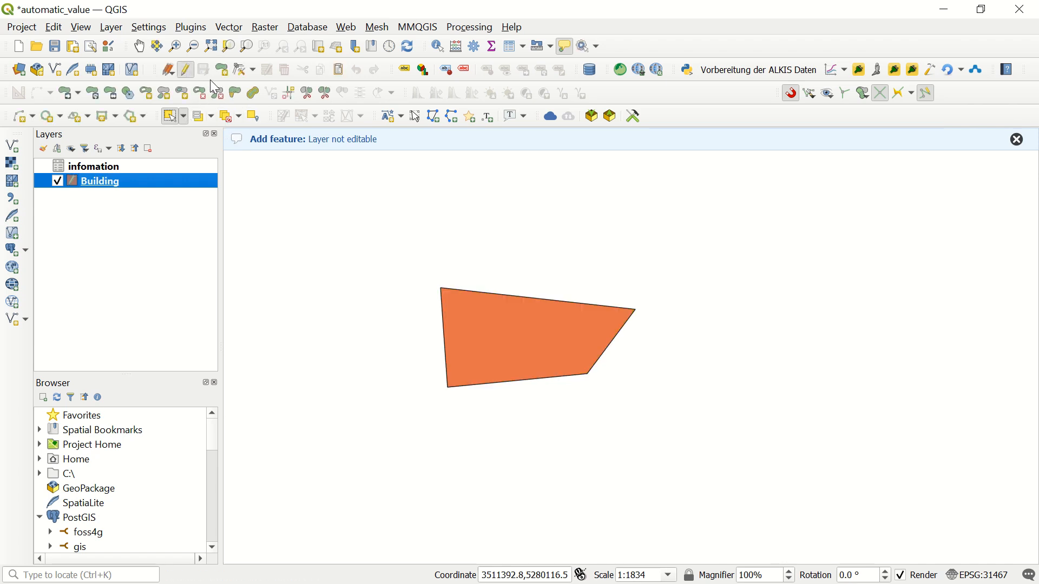
click(509, 342)
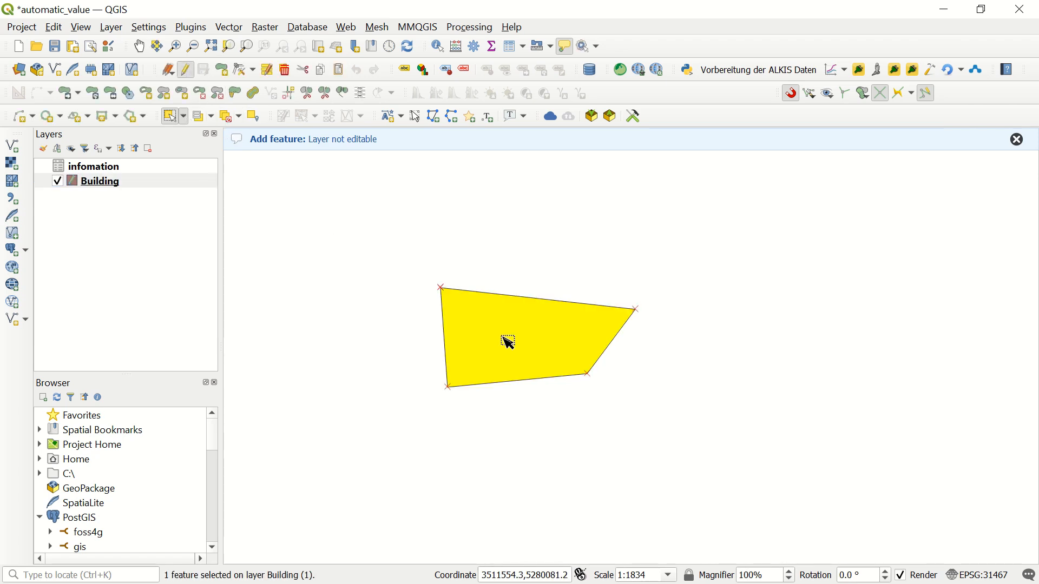
click(226, 118)
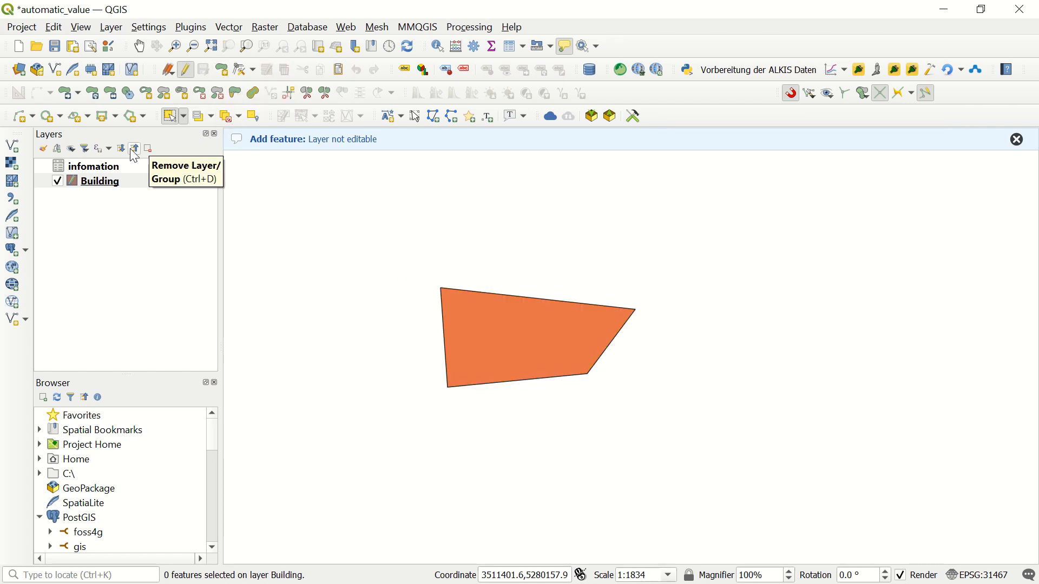
Step: Choose id 1 for the building in the Building layer's attribute table and end editing
right_click(116, 179)
click(177, 387)
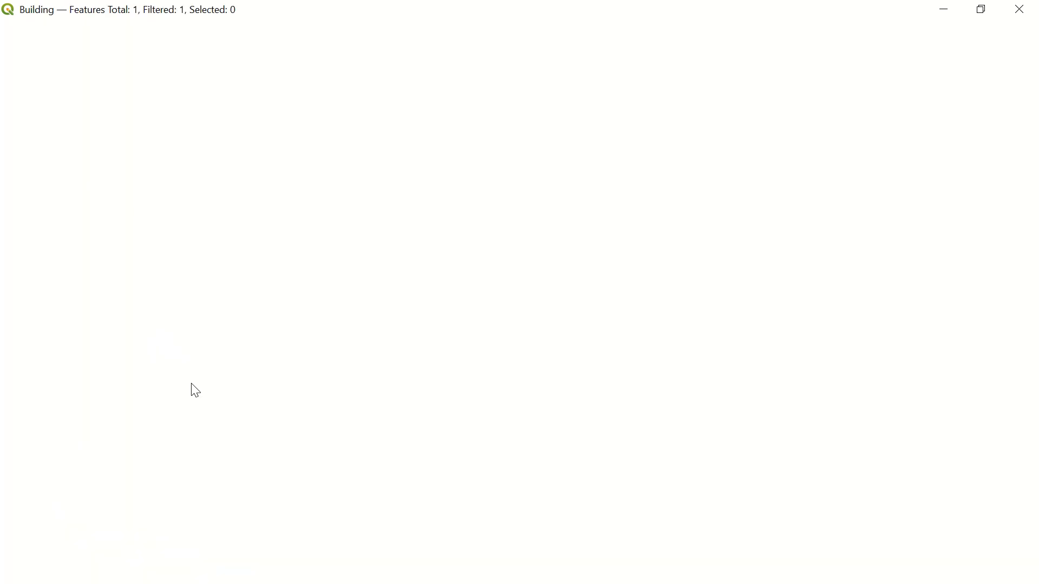
click(79, 89)
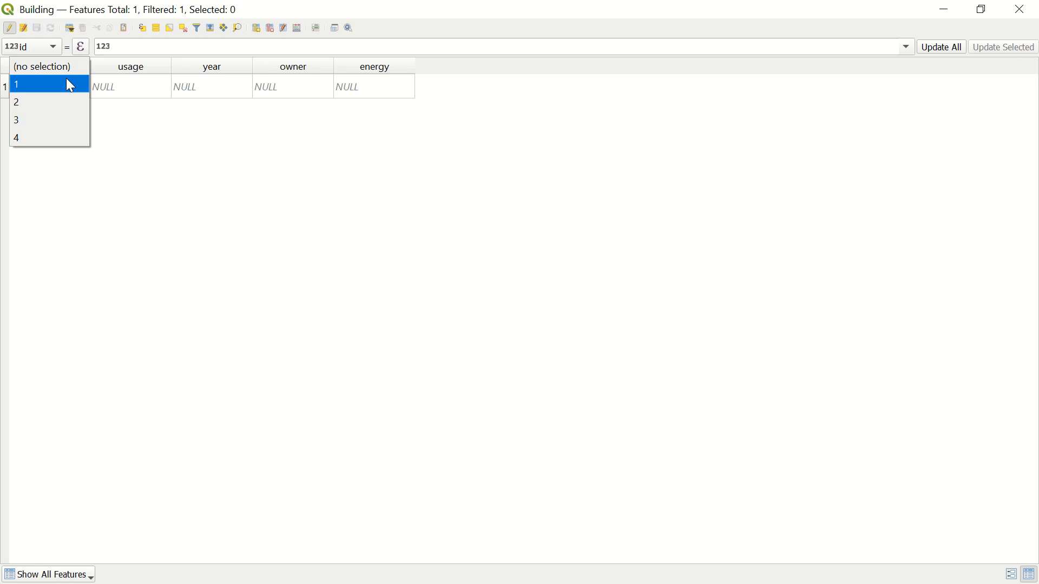
click(66, 79)
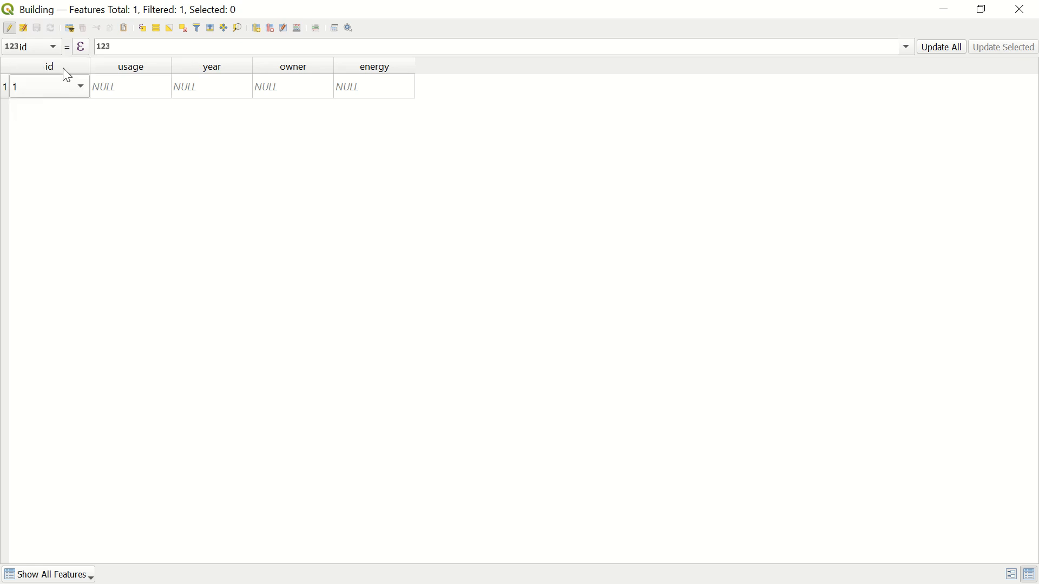
click(9, 28)
click(1028, 14)
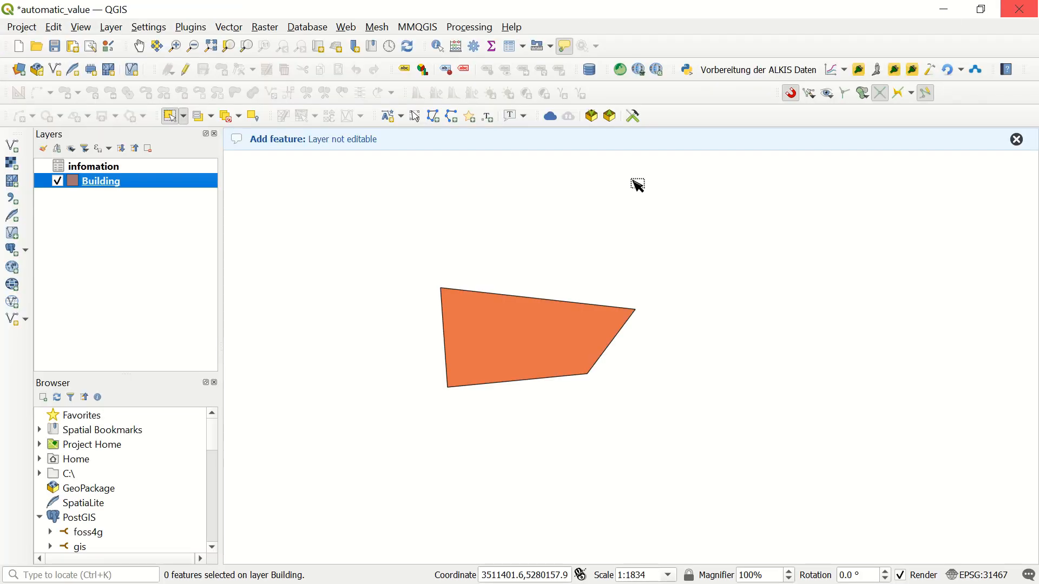
Step: Identify the building polygon to inspect its feature attributes and review the matching records in the infomation table
right_click(95, 184)
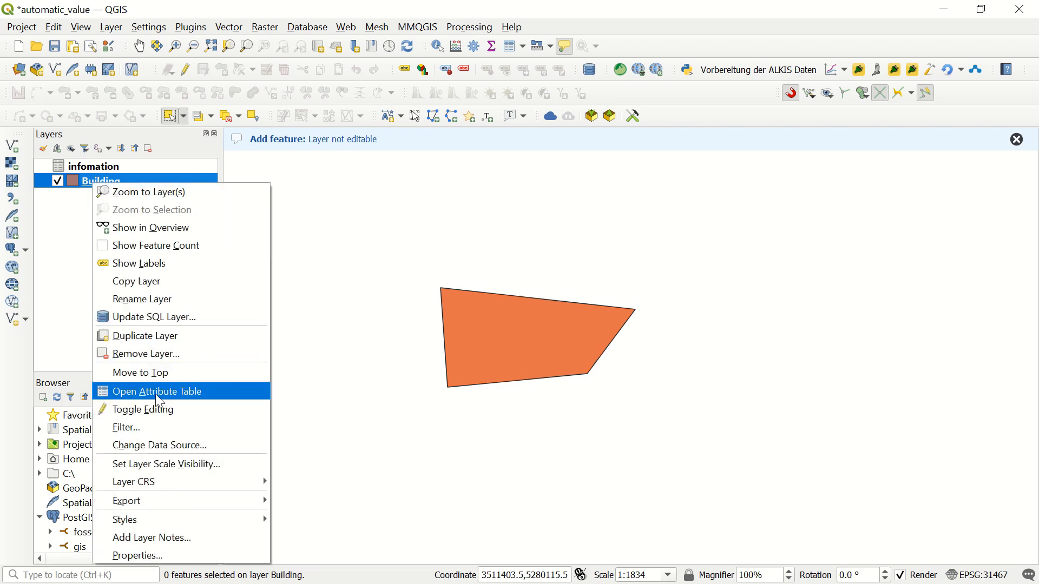
click(437, 46)
click(519, 314)
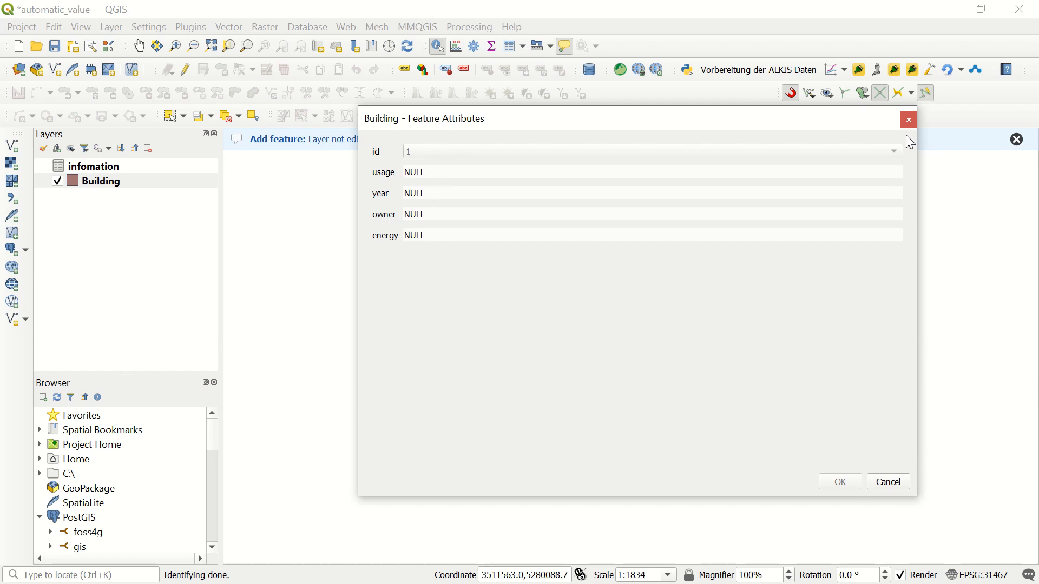
click(910, 119)
right_click(100, 165)
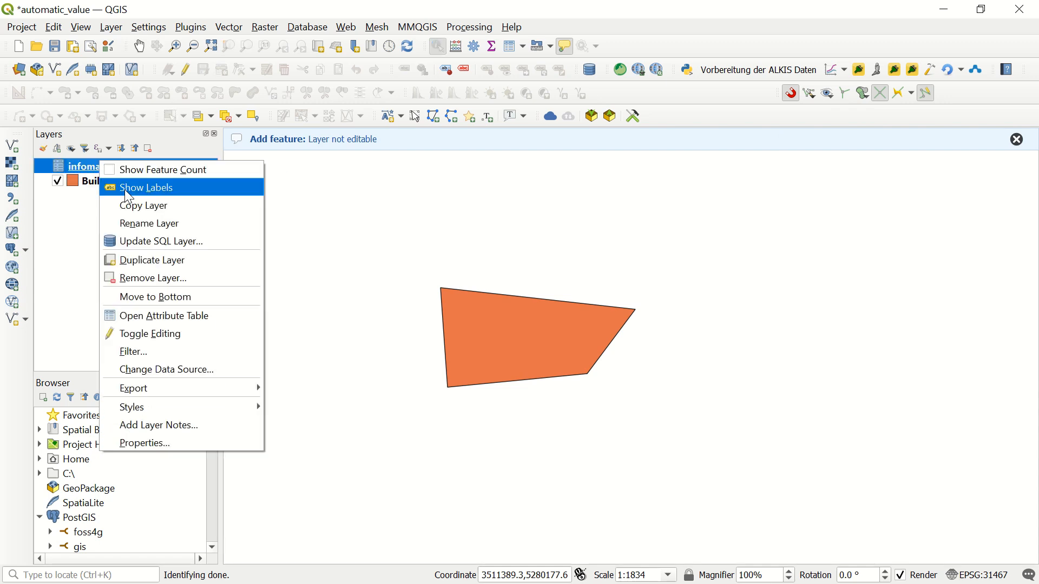
click(160, 317)
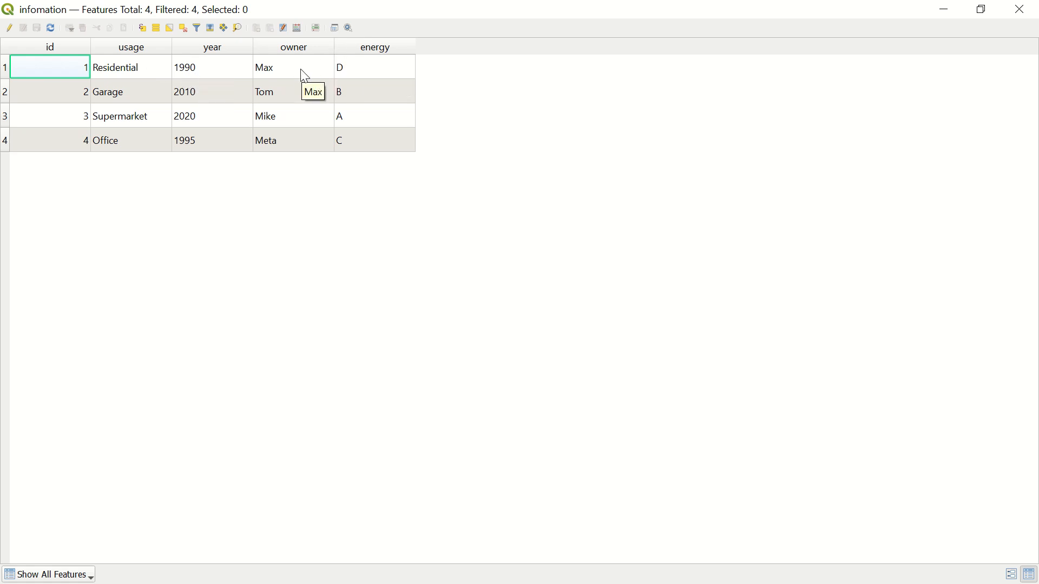
click(1031, 16)
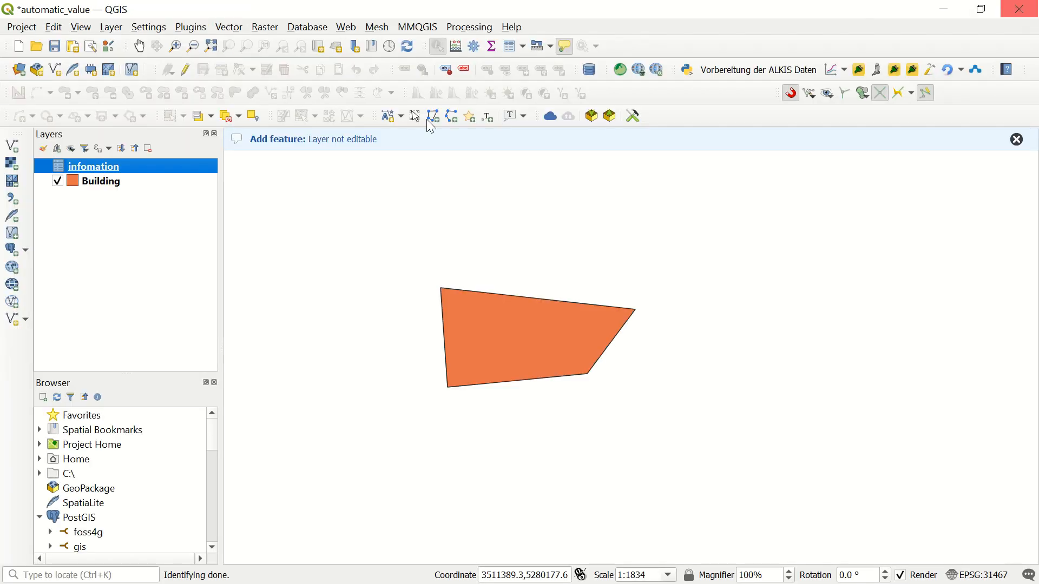
Step: Set the Building layer's usage field widget to Value Relation with infomation as the related layer
right_click(106, 185)
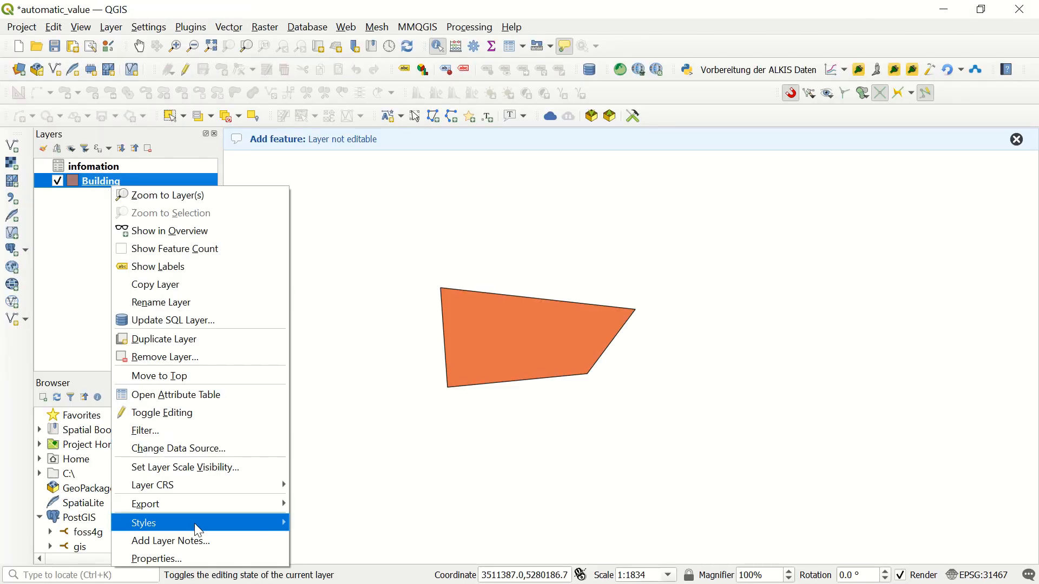
click(198, 557)
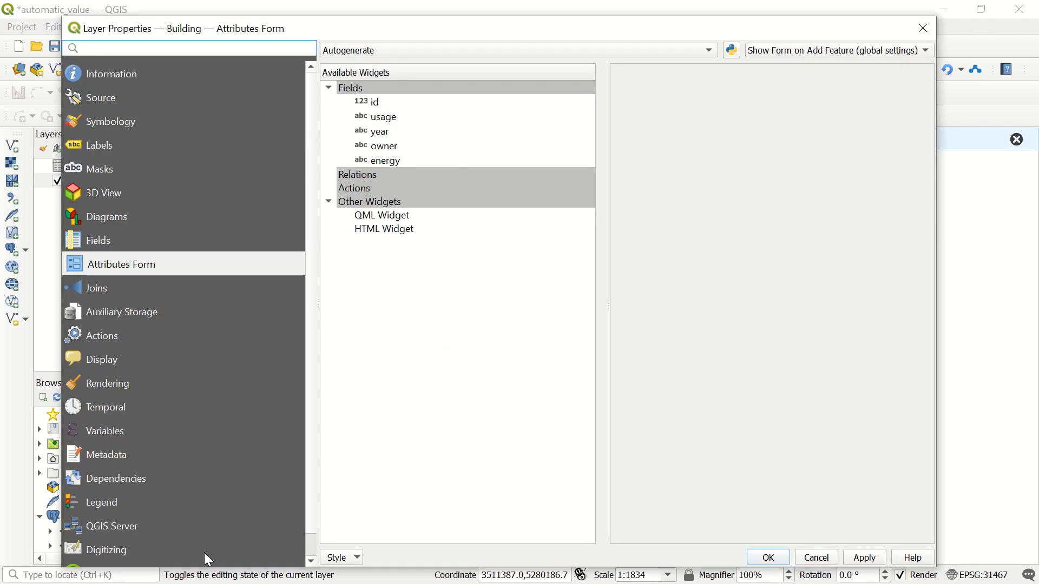
click(388, 116)
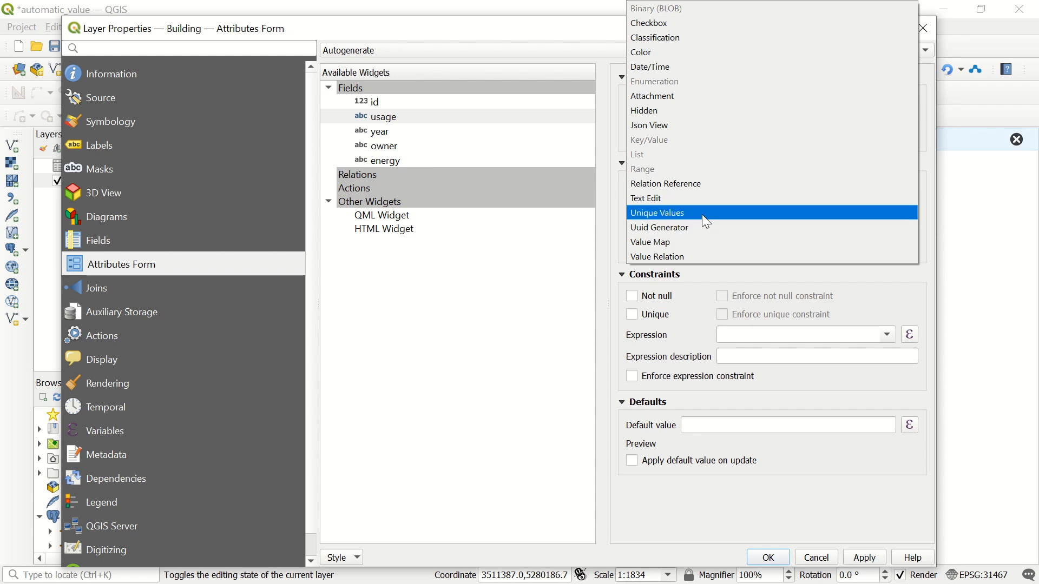
click(703, 256)
click(753, 227)
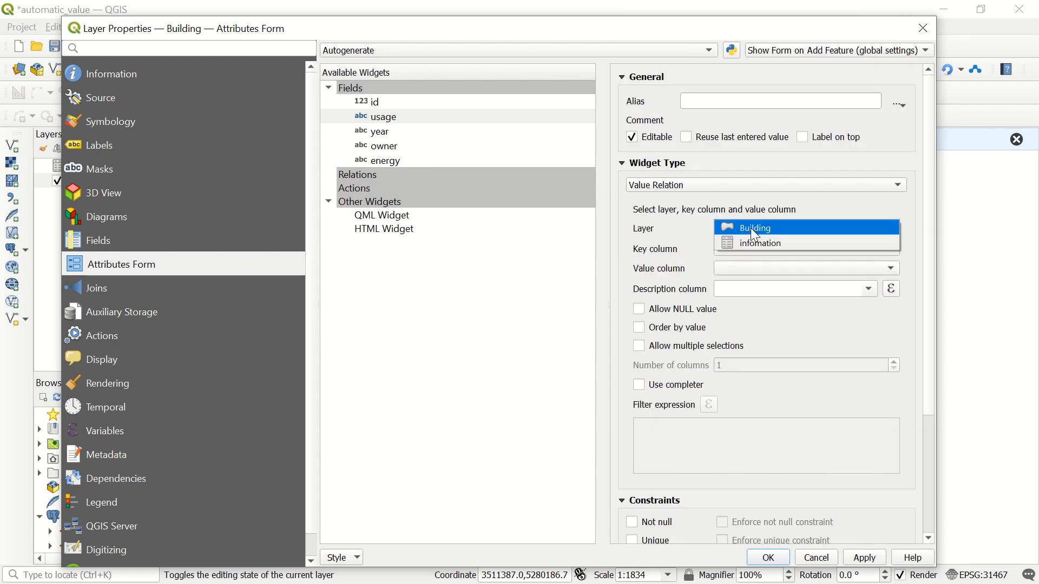
click(758, 244)
Step: Use usage as the relation's key, value and description column, allow NULL values and accept the layer properties
click(752, 251)
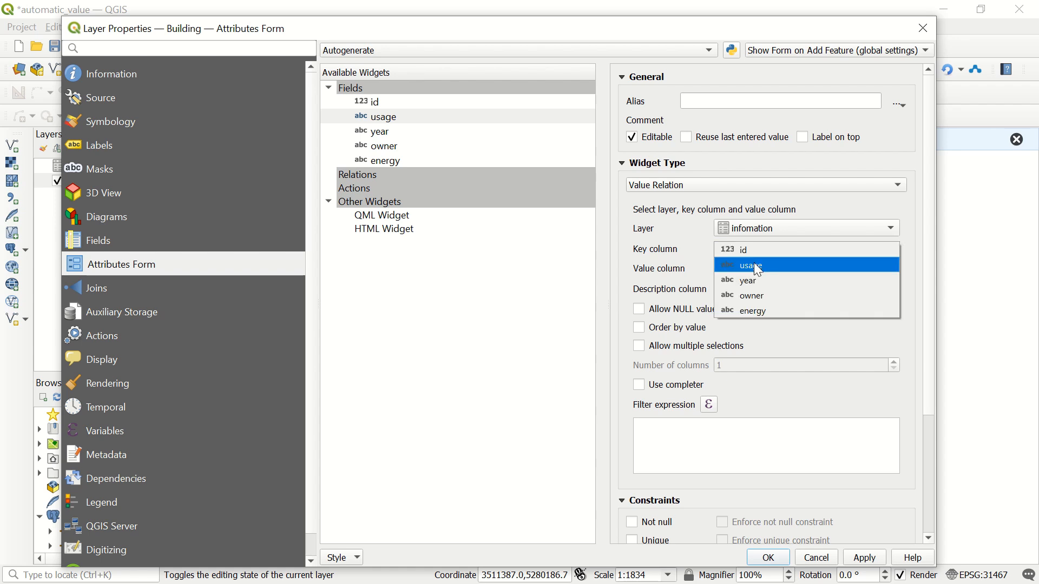
click(755, 266)
click(756, 268)
click(763, 286)
click(869, 293)
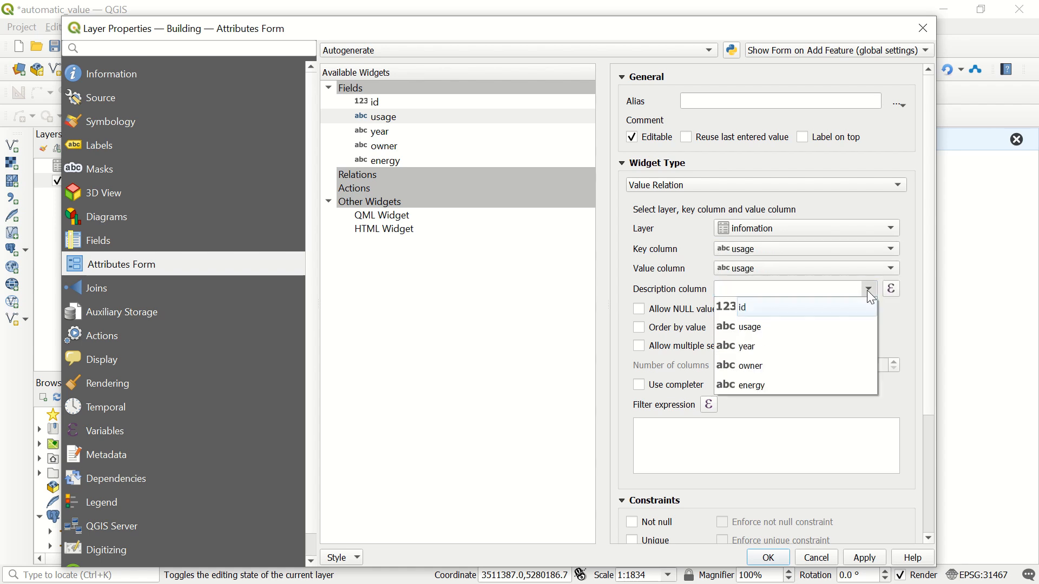
click(820, 322)
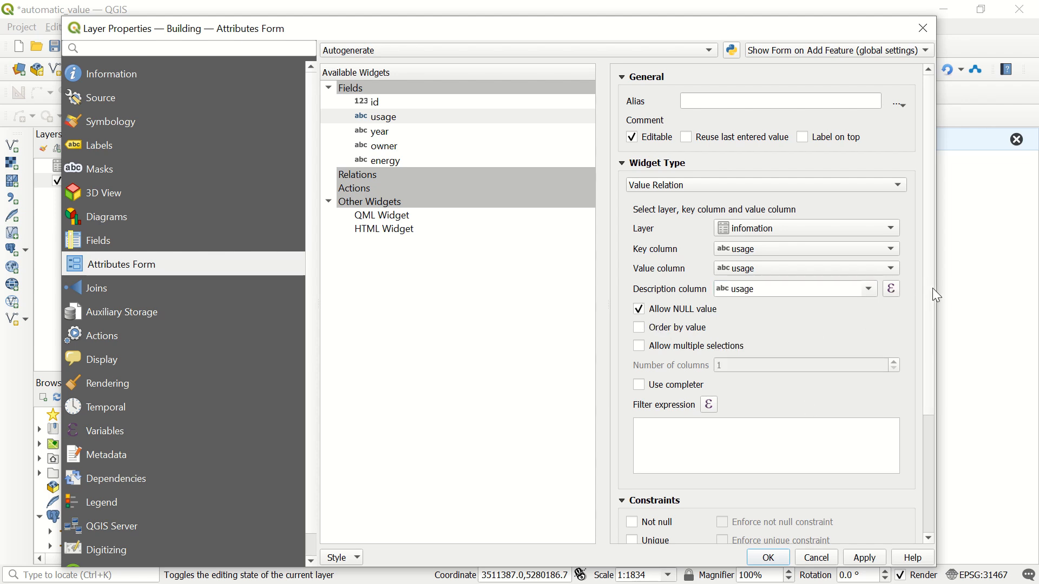
scroll(936, 288, down, 5)
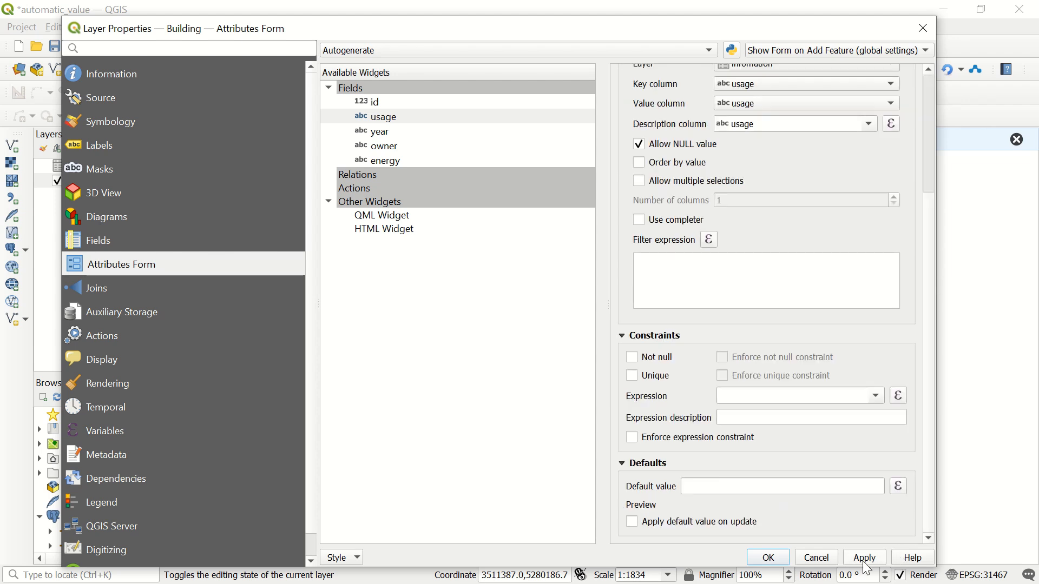
click(761, 563)
Step: Identify the building polygon, enable editing on the layer and set the building's usage to Garage
click(534, 362)
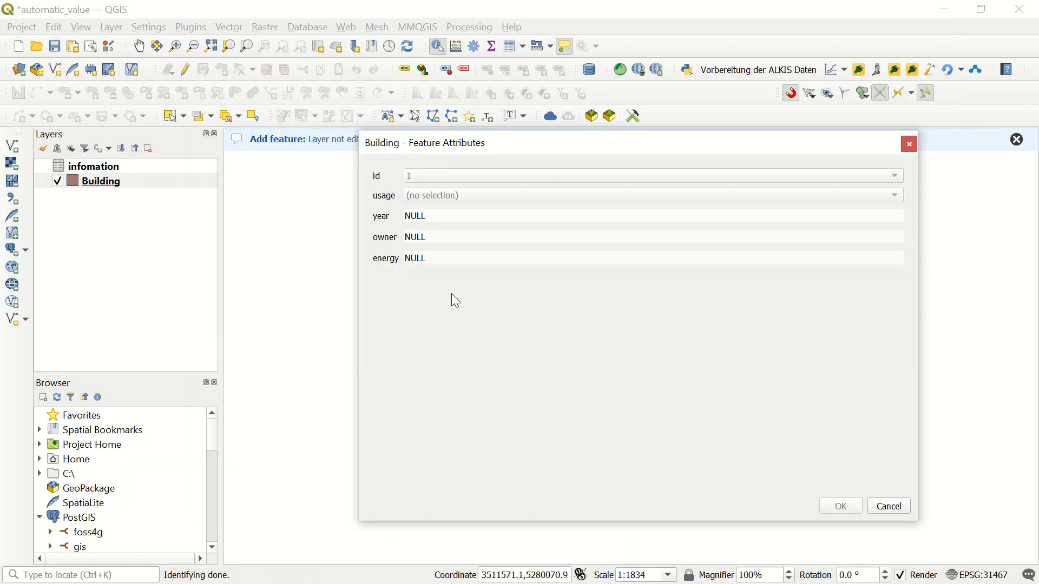
click(190, 71)
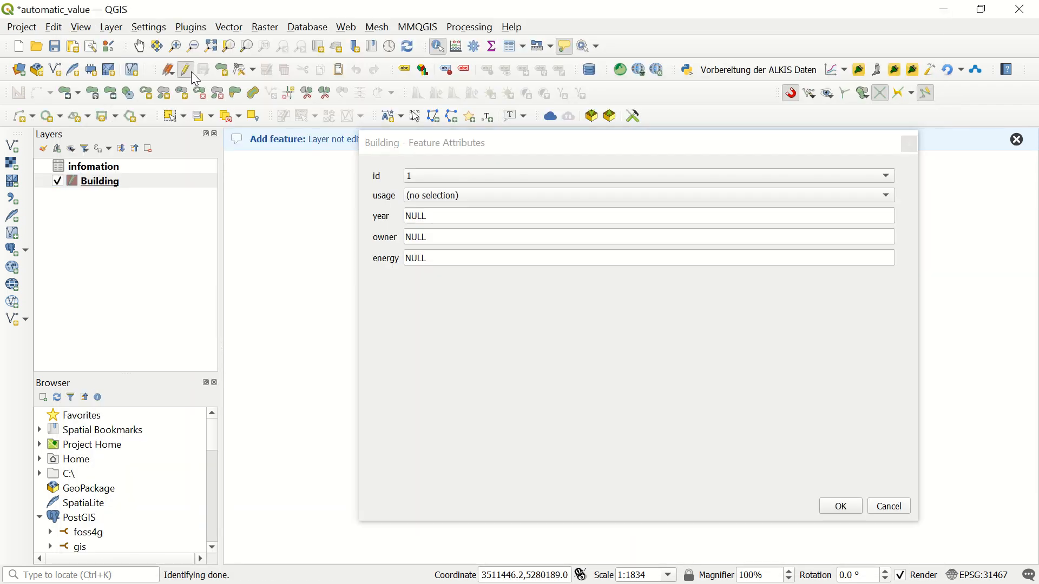
click(479, 197)
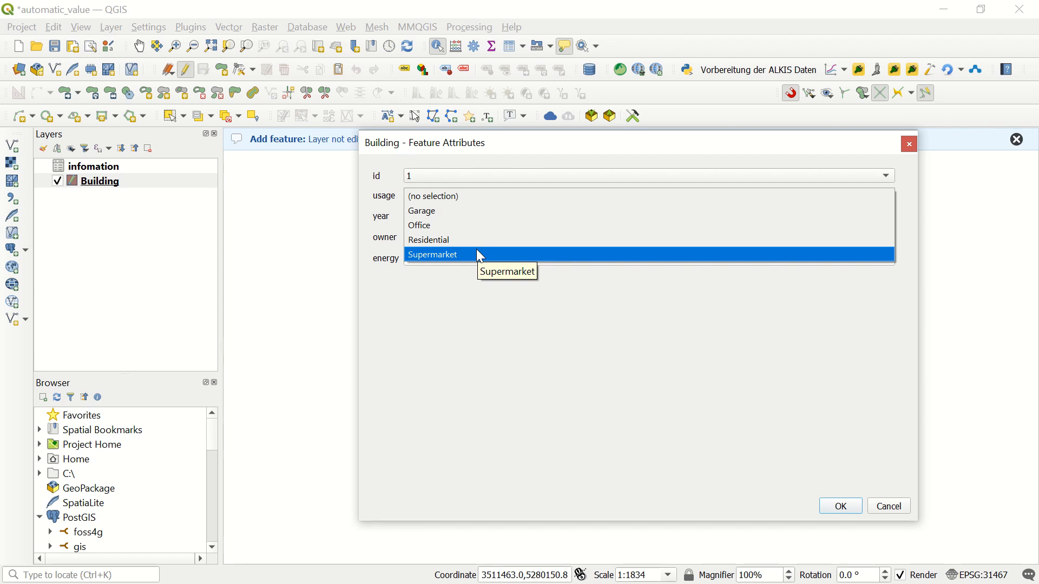
click(463, 214)
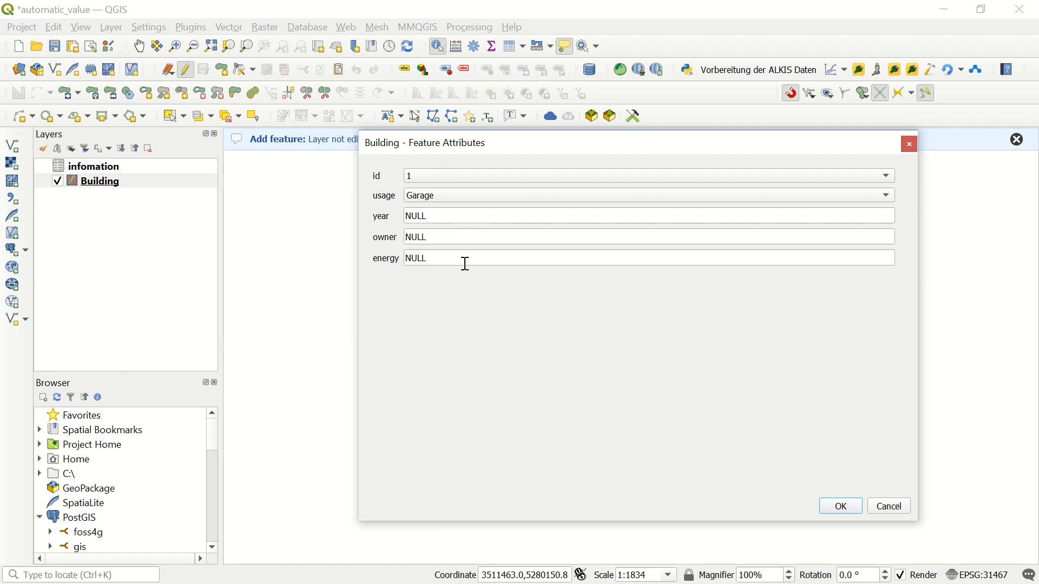
click(857, 507)
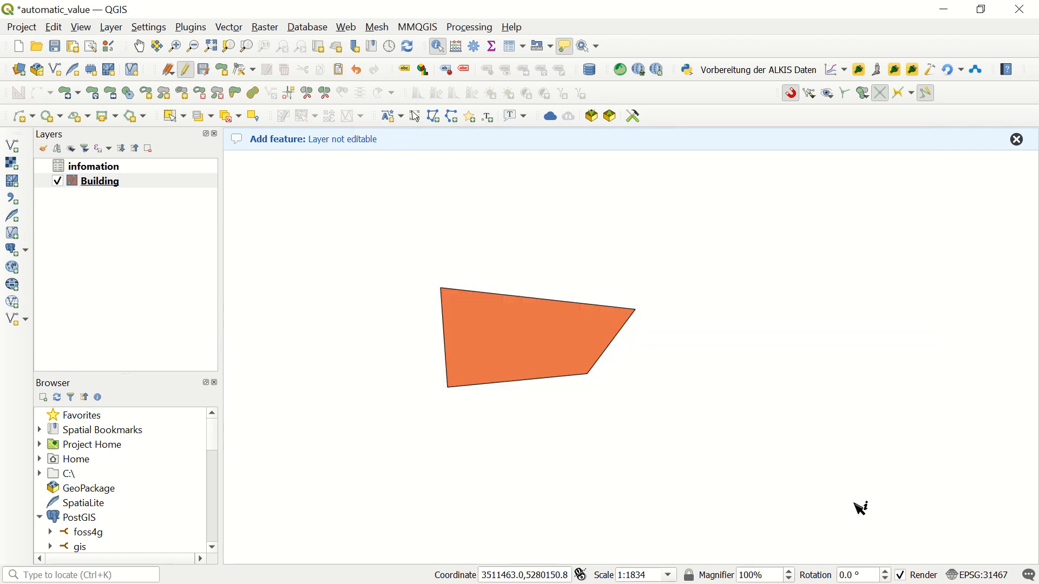
Step: Change the usage field's widget type to Text Edit in the Building layer's attribute form
right_click(111, 181)
click(178, 412)
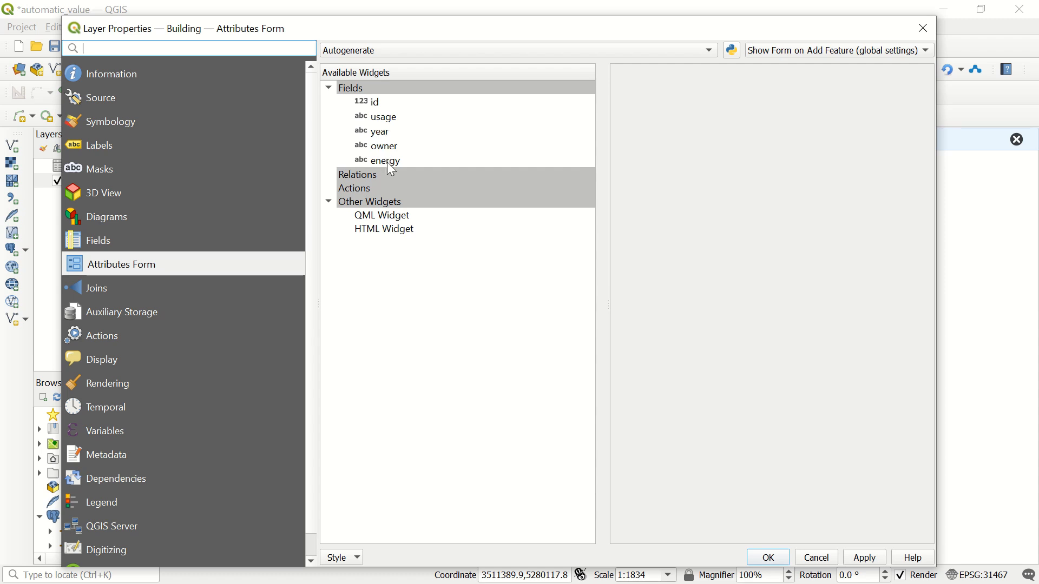
click(394, 120)
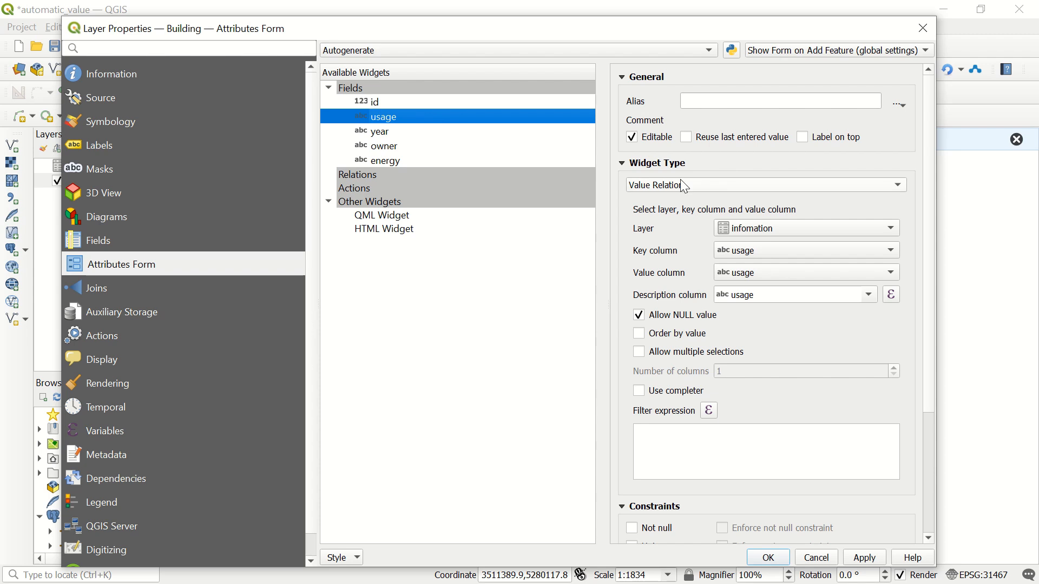
click(780, 186)
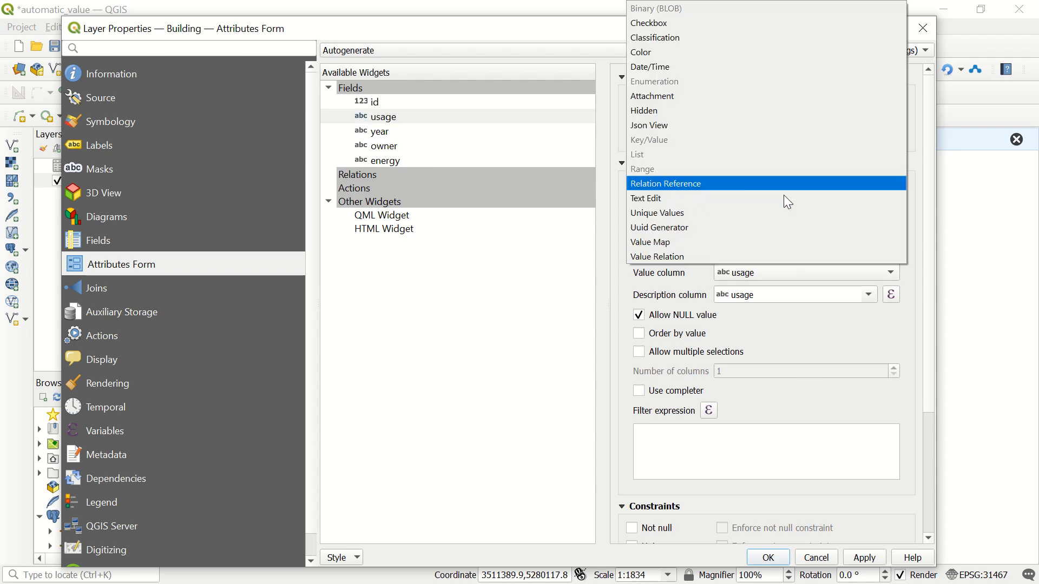
click(687, 199)
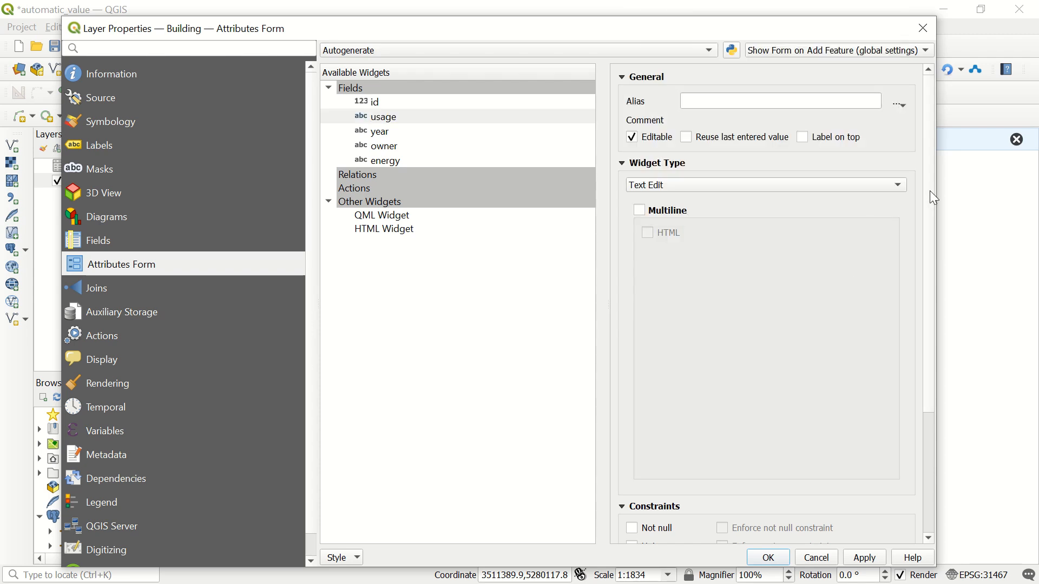
Step: Insert the recent CASE expression as usage's default value, mapping id 1 to Residential, 2 to Garage, 3 to Supermarket and 4 to Office
drag(931, 197, 951, 422)
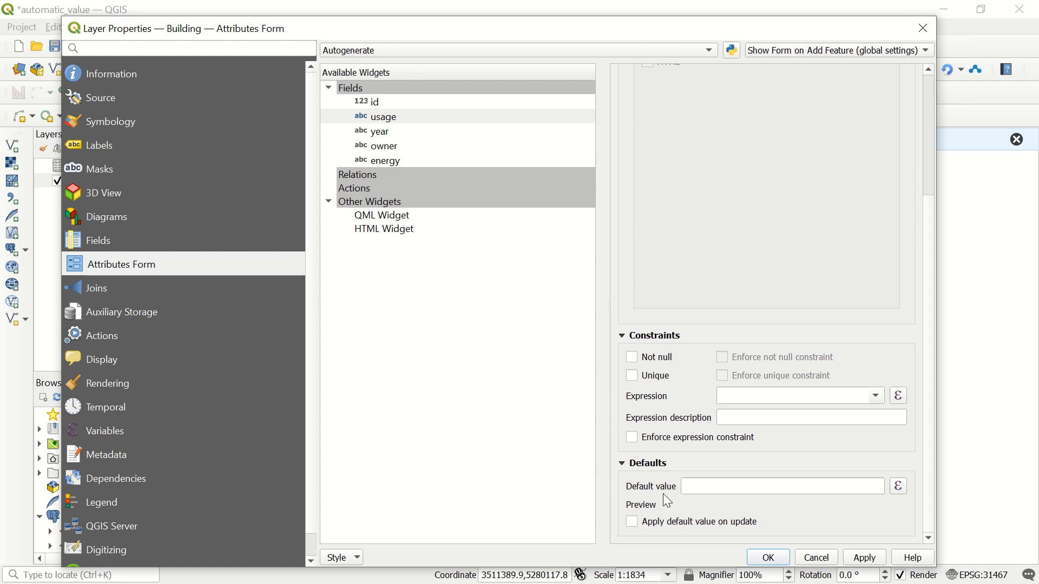
click(899, 486)
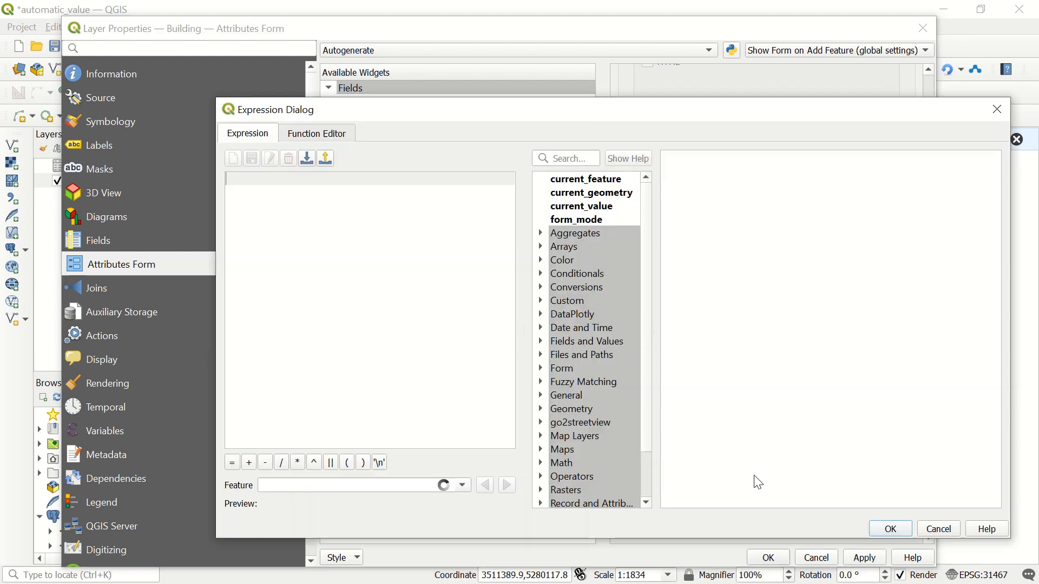
scroll(574, 460, down, 1)
click(541, 491)
scroll(587, 495, down, 1)
double_click(595, 464)
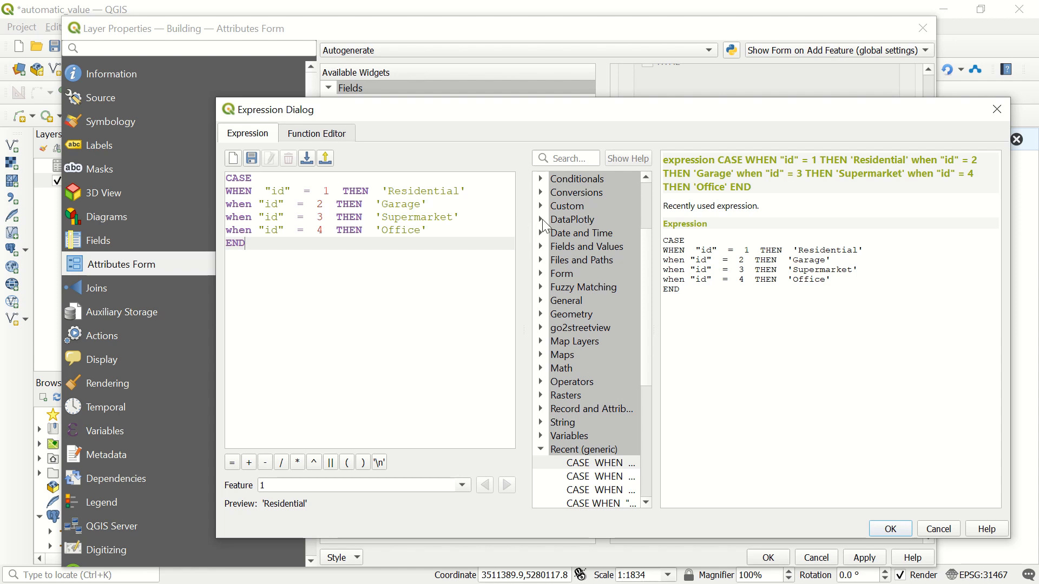
Step: Read the help for the CASE conditional and compare its syntax with each line of the expression
click(547, 181)
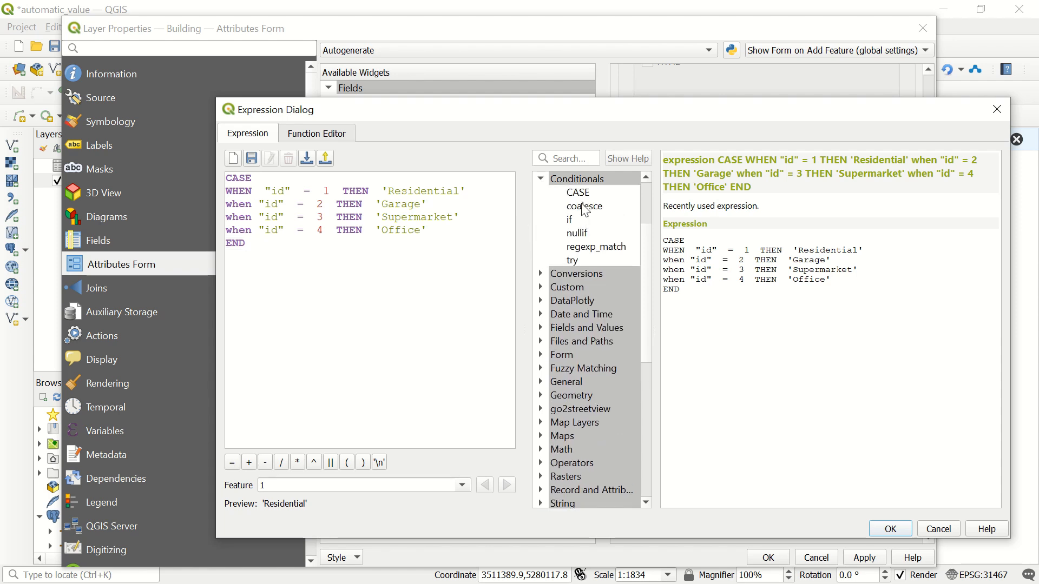
click(582, 194)
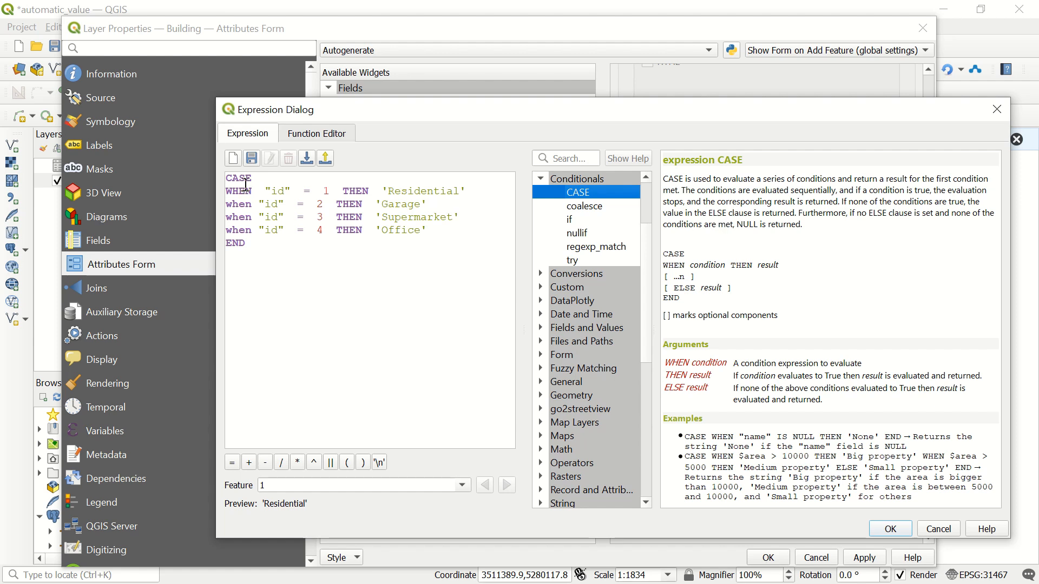
drag(235, 193, 394, 191)
click(471, 193)
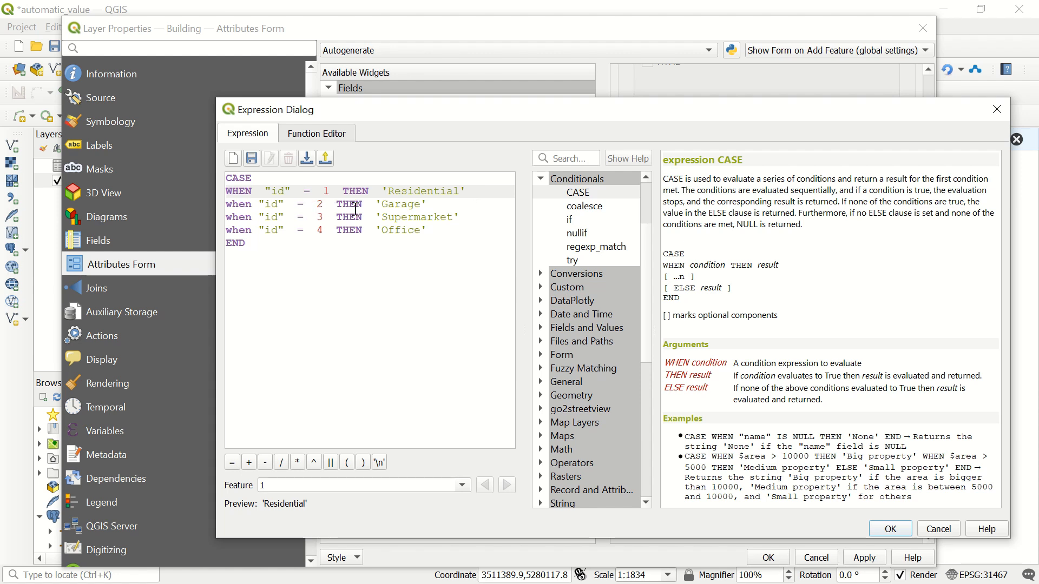
drag(252, 219, 466, 217)
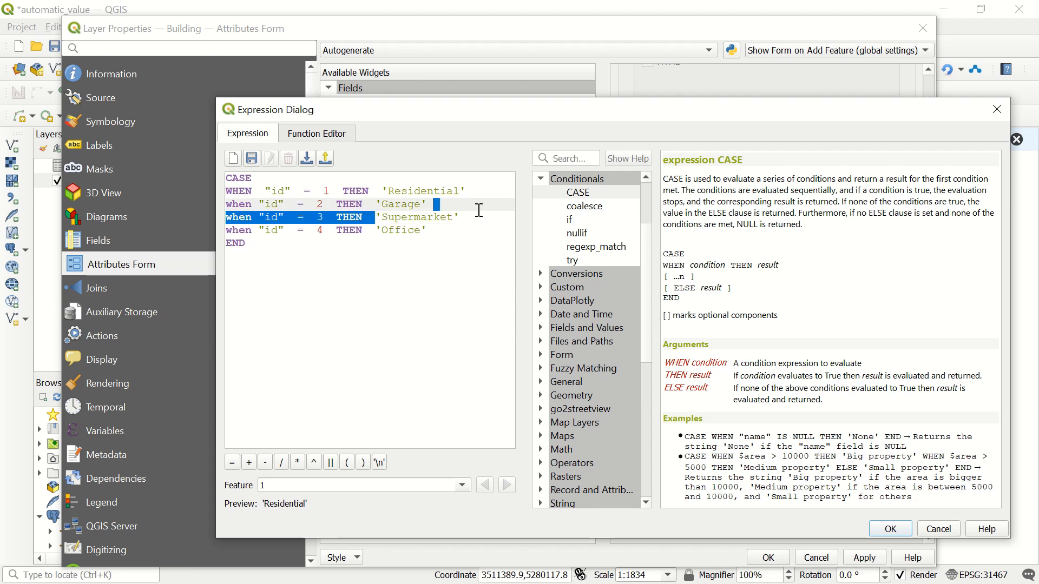
drag(261, 229, 429, 231)
drag(249, 244, 226, 244)
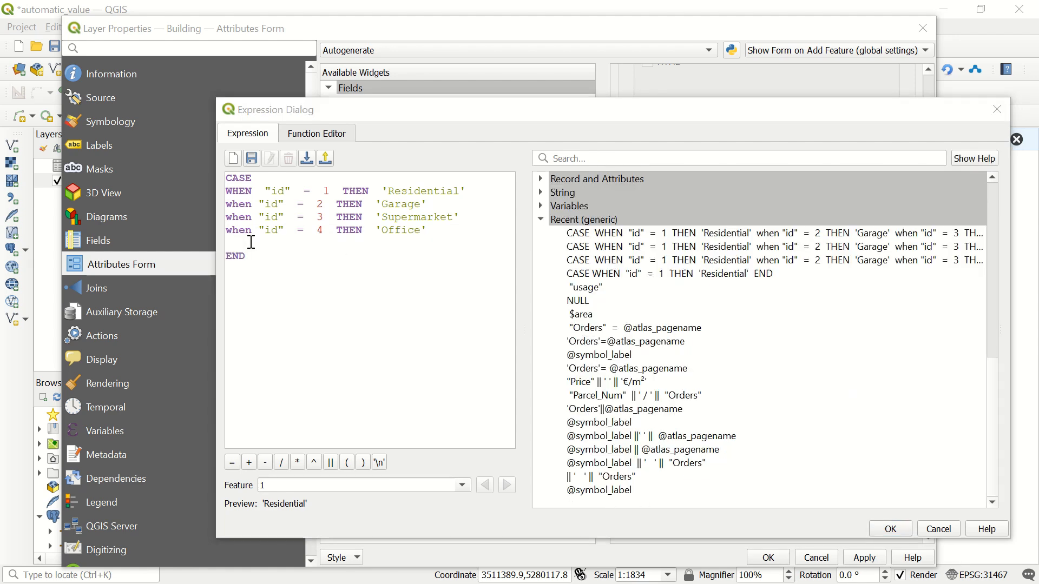
Step: Add an ELSE NULL line before END in usage's CASE expression and accept the expression
click(251, 242)
text(ELSE NULL)
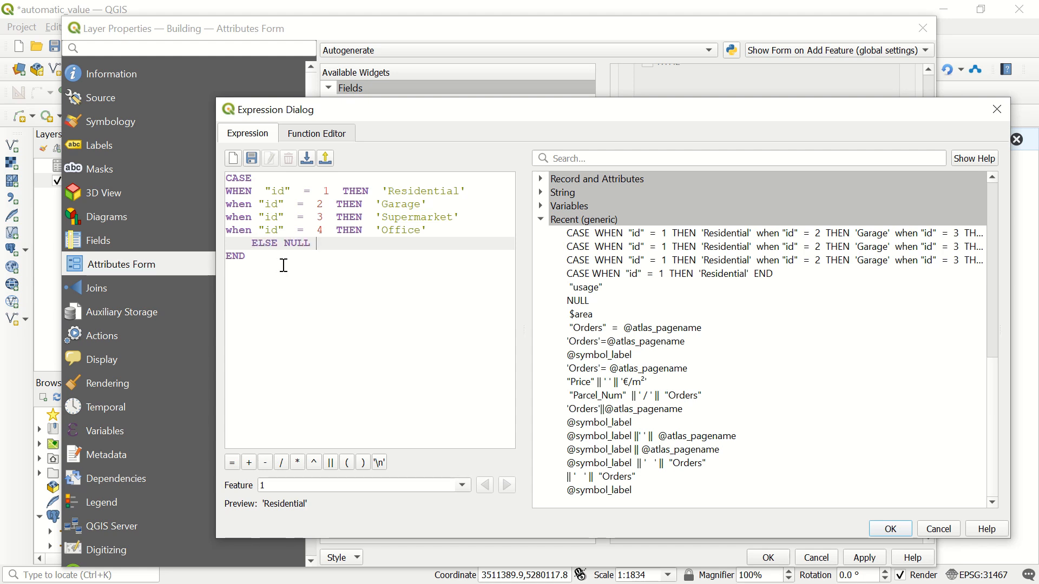
click(893, 530)
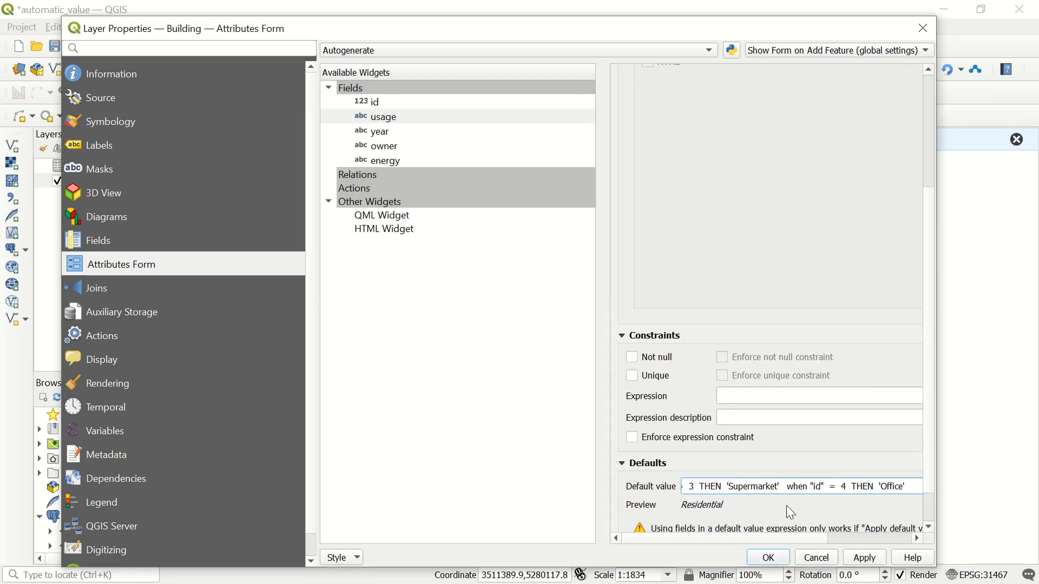
Step: Enable applying the default value on update for the usage field and save the Building layer's properties
drag(936, 412, 1000, 406)
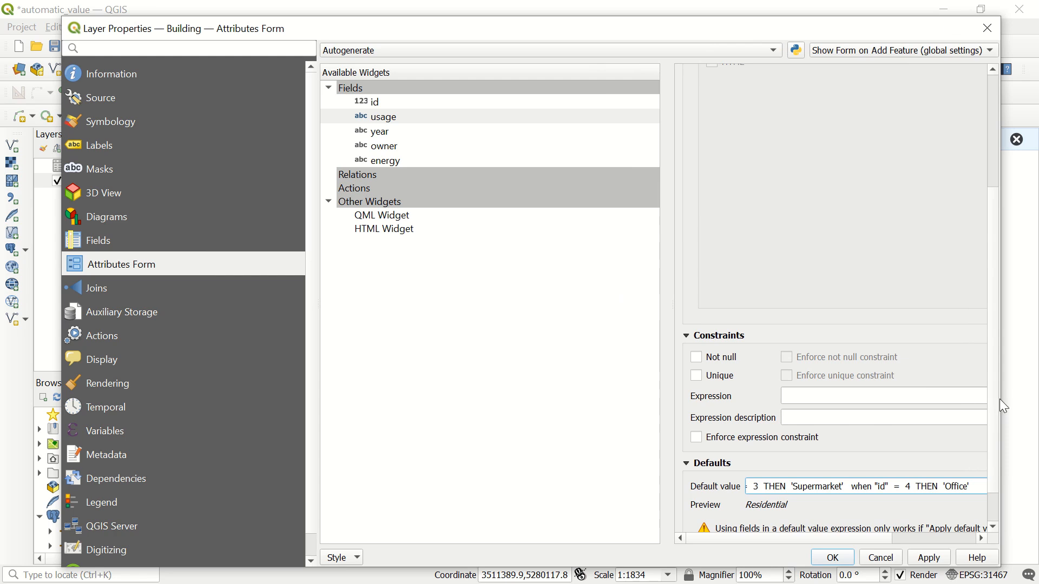
scroll(993, 433, down, 1)
scroll(993, 433, down, 1)
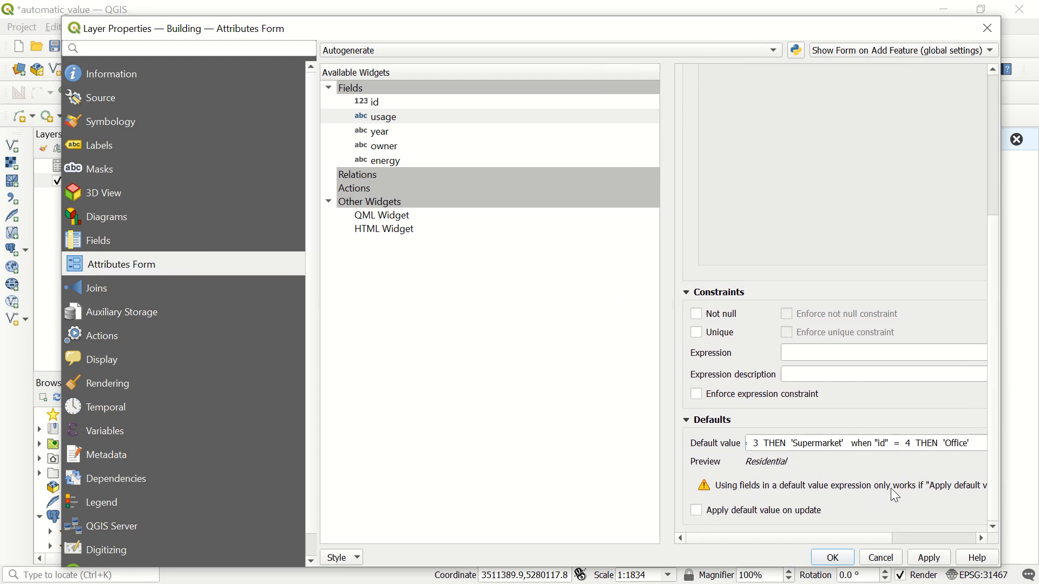
drag(890, 541, 782, 533)
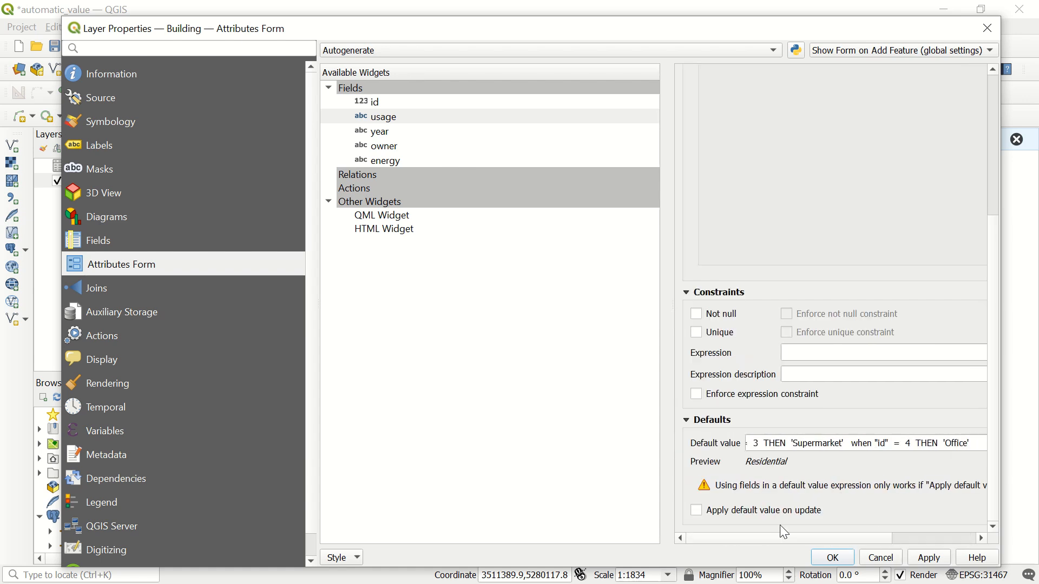
click(698, 512)
click(929, 558)
click(836, 558)
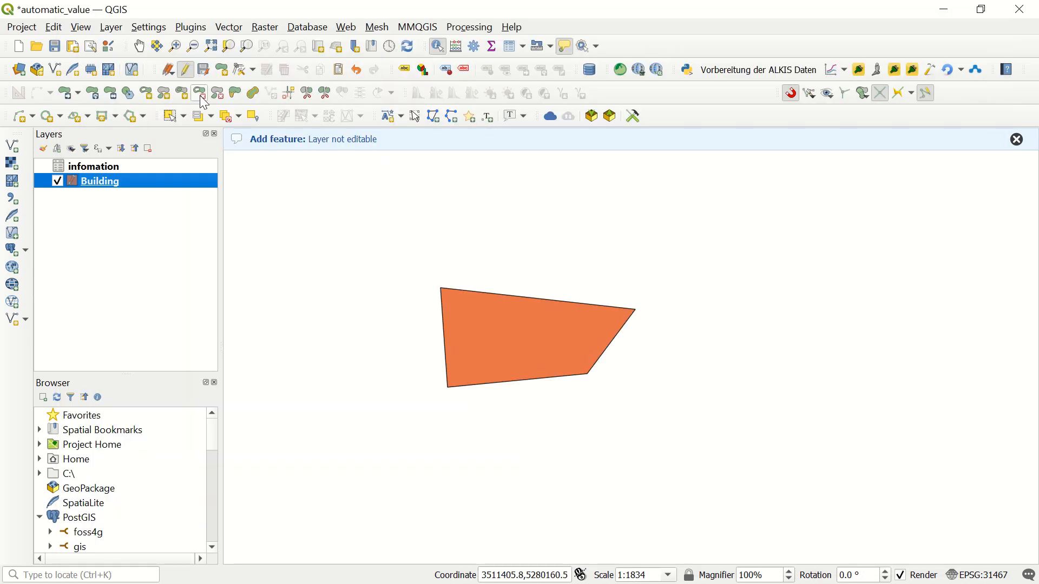
Step: Draw a new four-cornered Building polygon northeast of the existing one
click(223, 74)
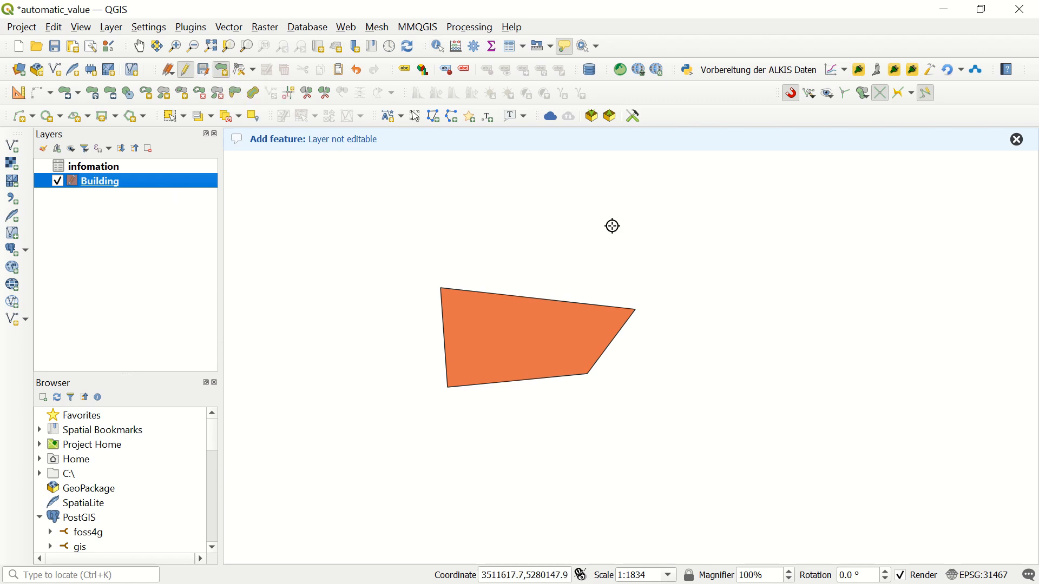
click(669, 231)
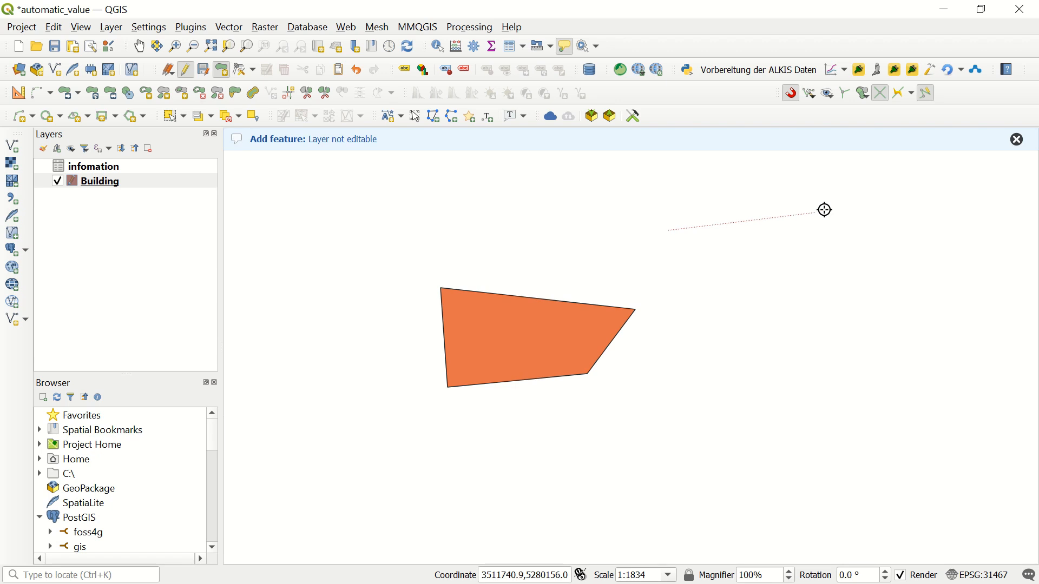
click(828, 208)
click(744, 327)
right_click(687, 334)
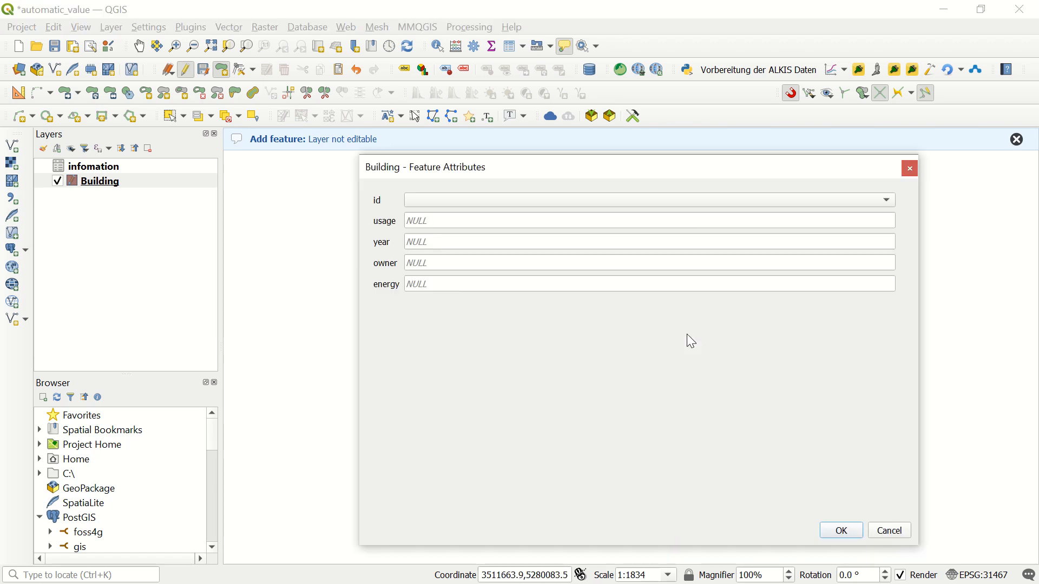
Step: Try different ids in the new building's form, settle on id 3 and save the feature to the layer
click(474, 200)
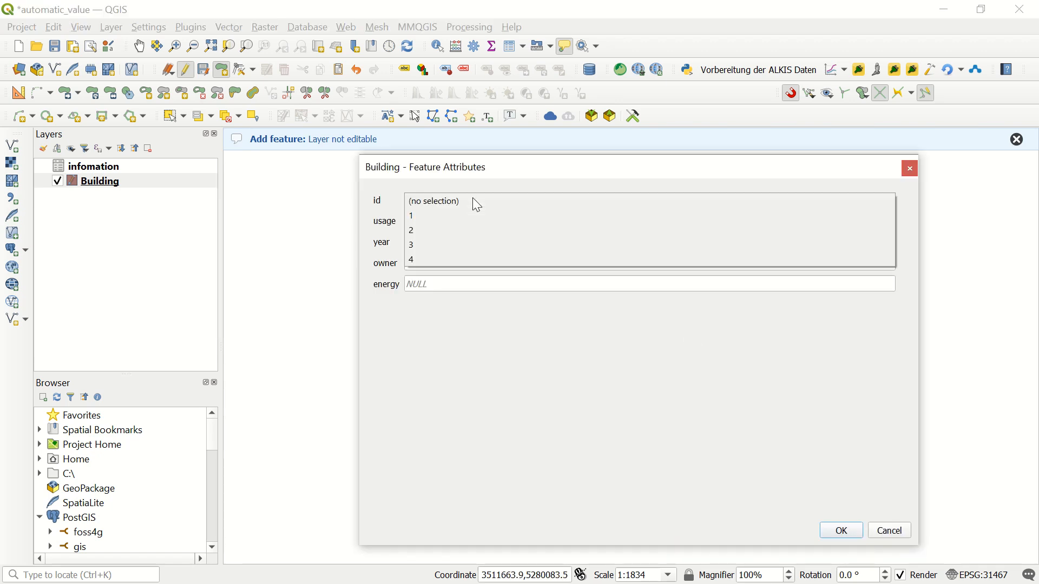
click(461, 241)
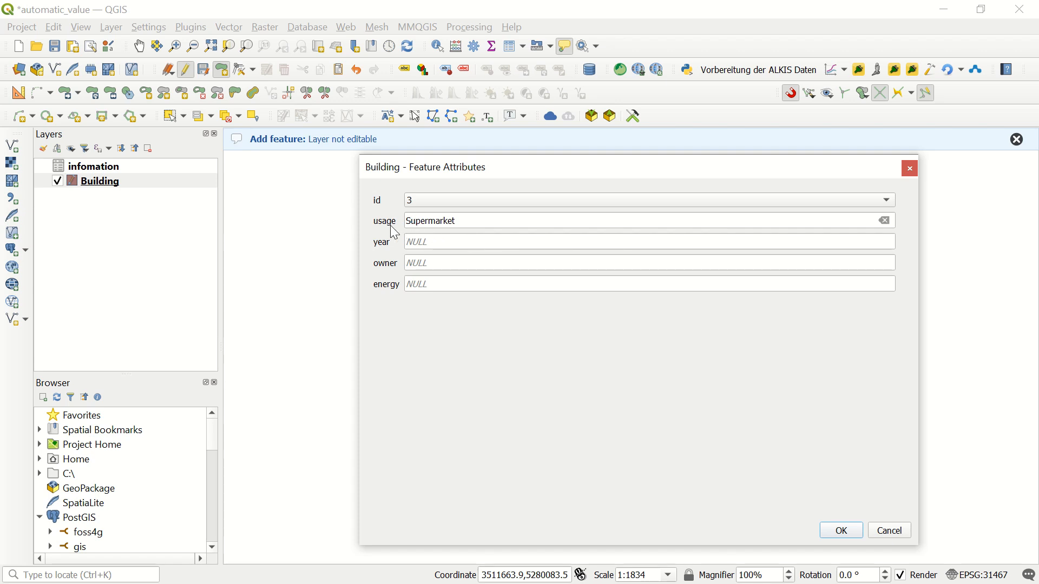
click(465, 205)
click(466, 213)
click(447, 197)
click(441, 170)
click(443, 201)
click(440, 213)
click(854, 532)
click(209, 73)
Step: Identify the new northeastern building polygon to check its stored id and usage, and close its form
click(439, 47)
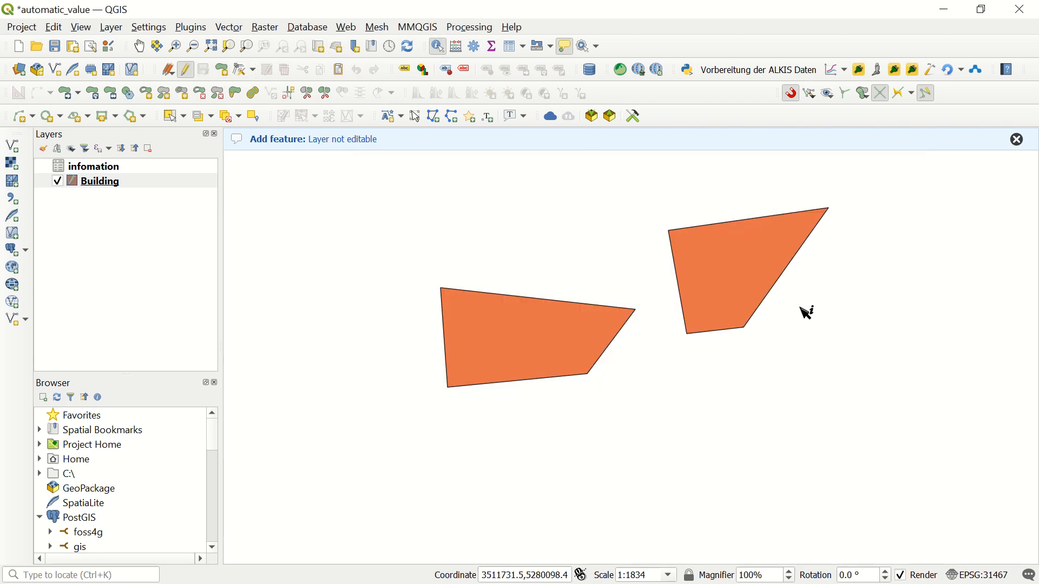
click(729, 251)
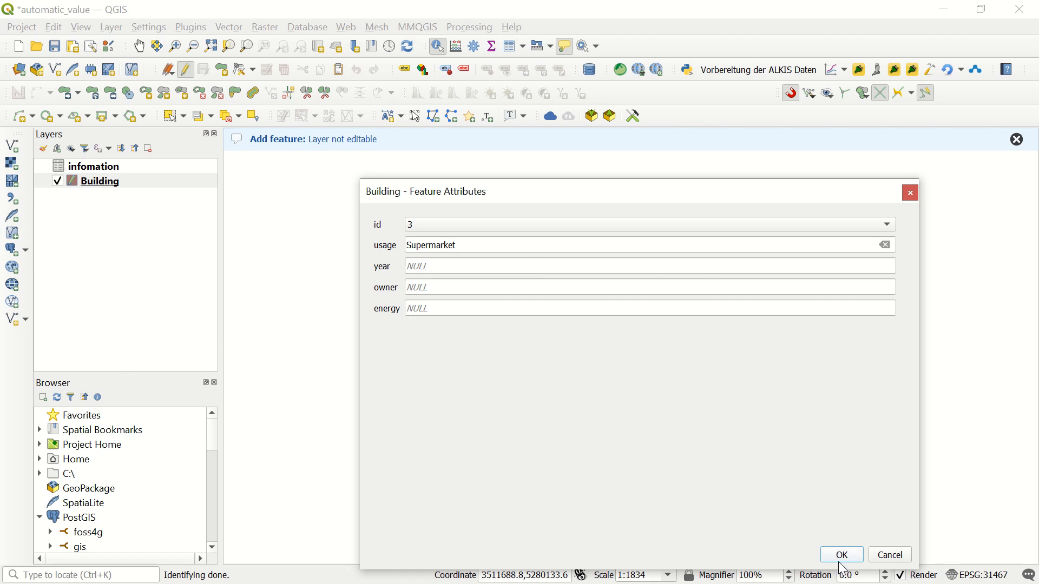
click(911, 194)
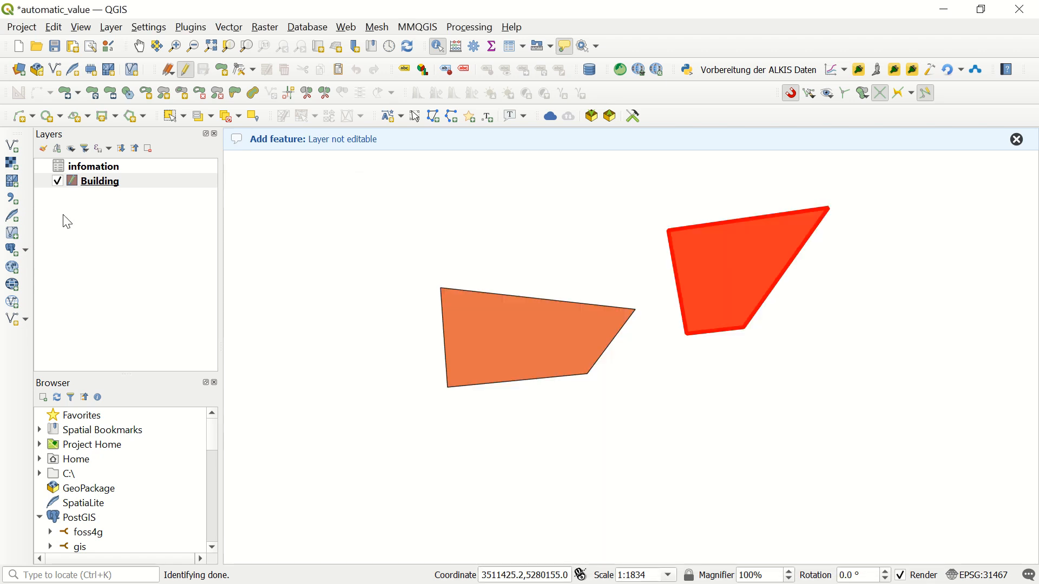
Step: Load the most recent CASE expression as the energy field's default value in the Building layer's attribute form
right_click(93, 180)
click(136, 572)
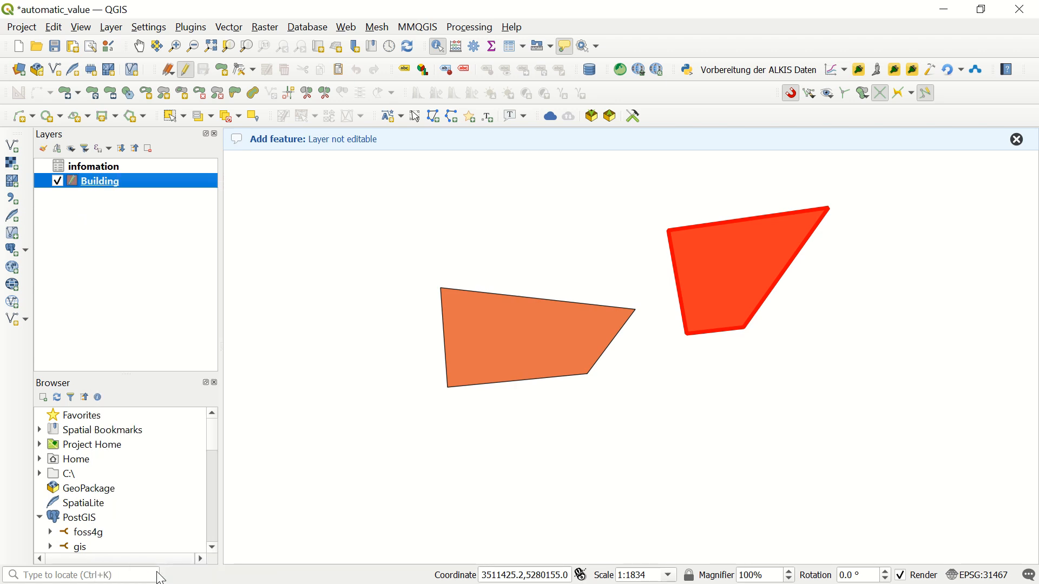
click(389, 162)
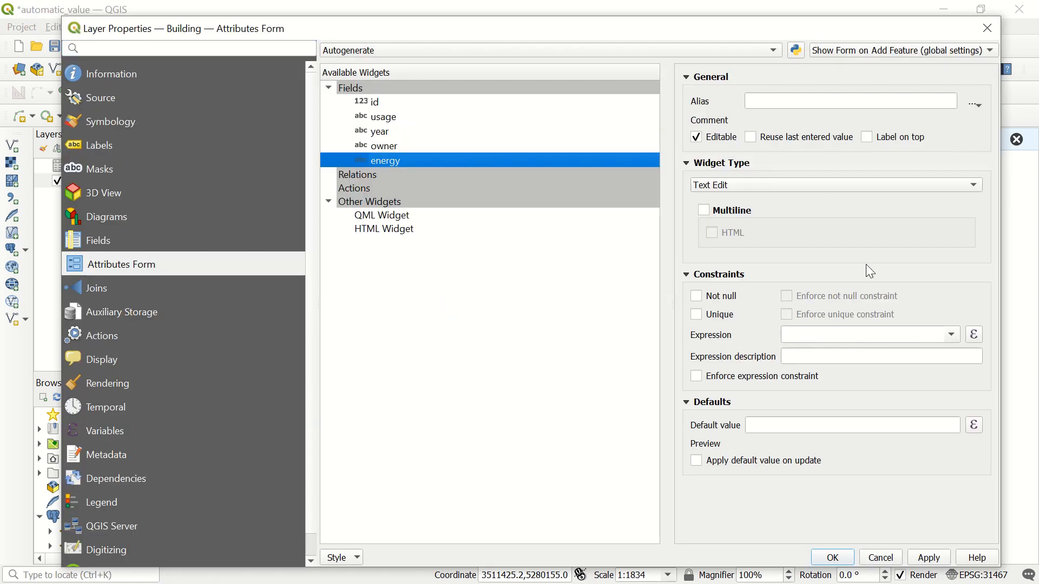
click(976, 423)
scroll(623, 398, down, 3)
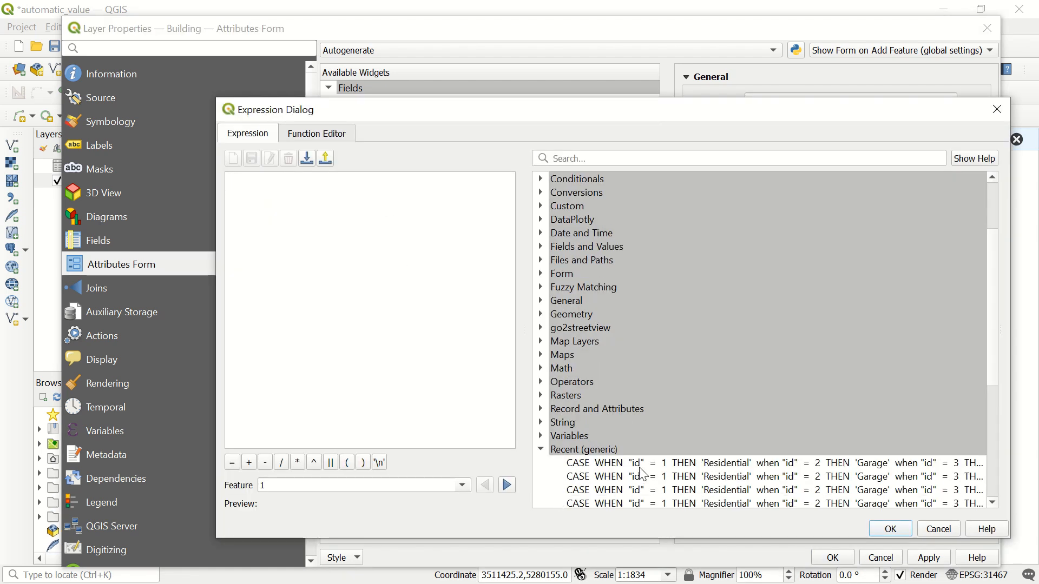
double_click(643, 465)
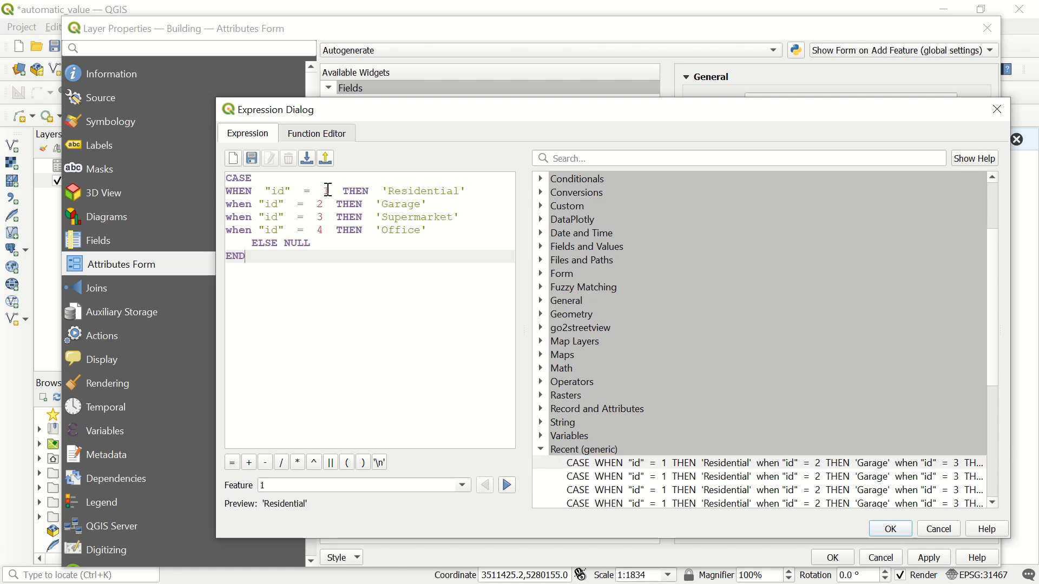
Step: Change the energy expression's results to A, B, C and D for ids 1 to 4, and apply the default on update
drag(460, 191, 385, 204)
text(A)
text(B)
drag(453, 217, 388, 229)
text(C)
click(422, 229)
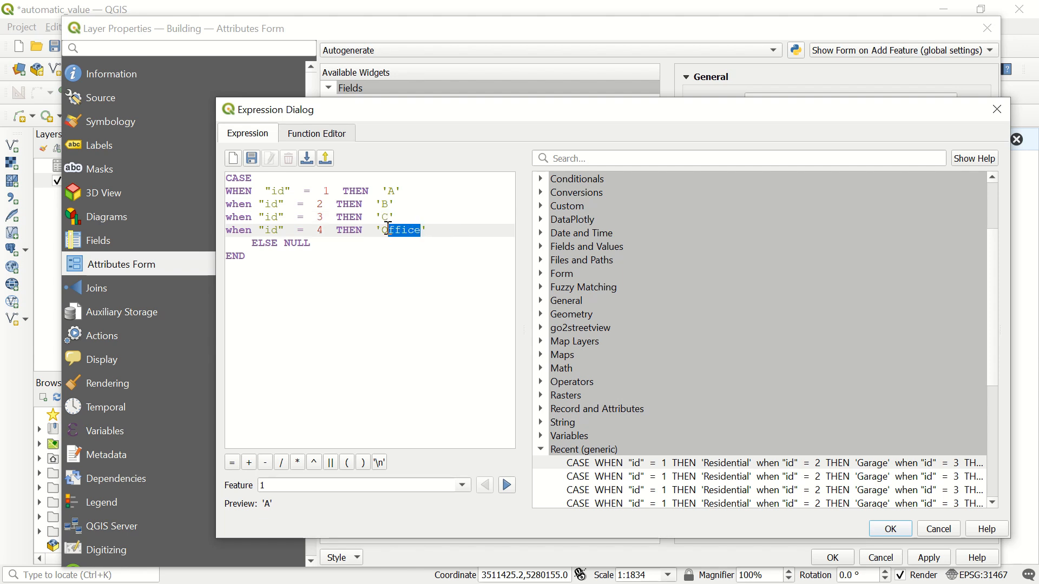
text(D)
click(892, 532)
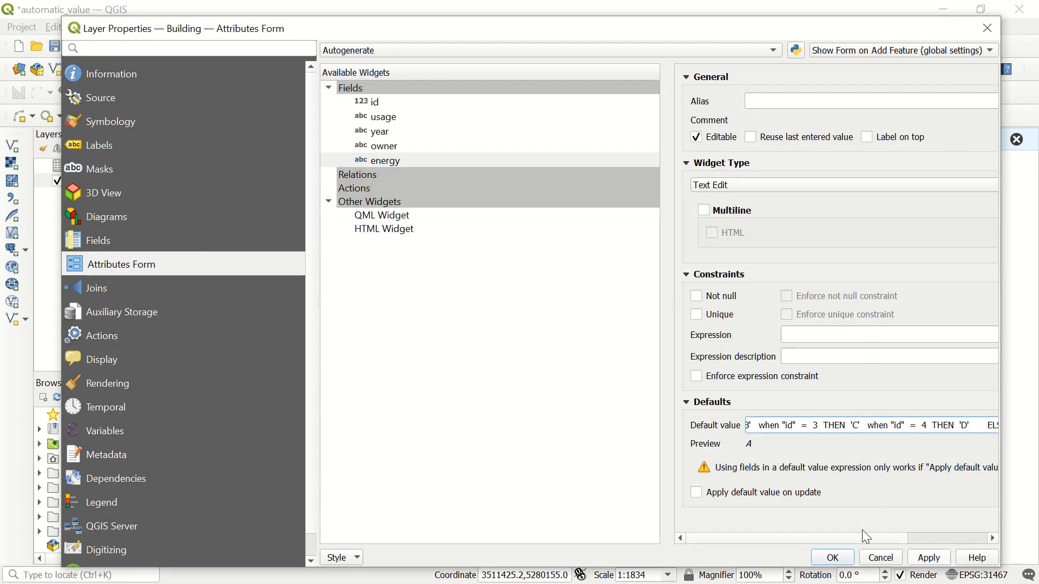
click(699, 495)
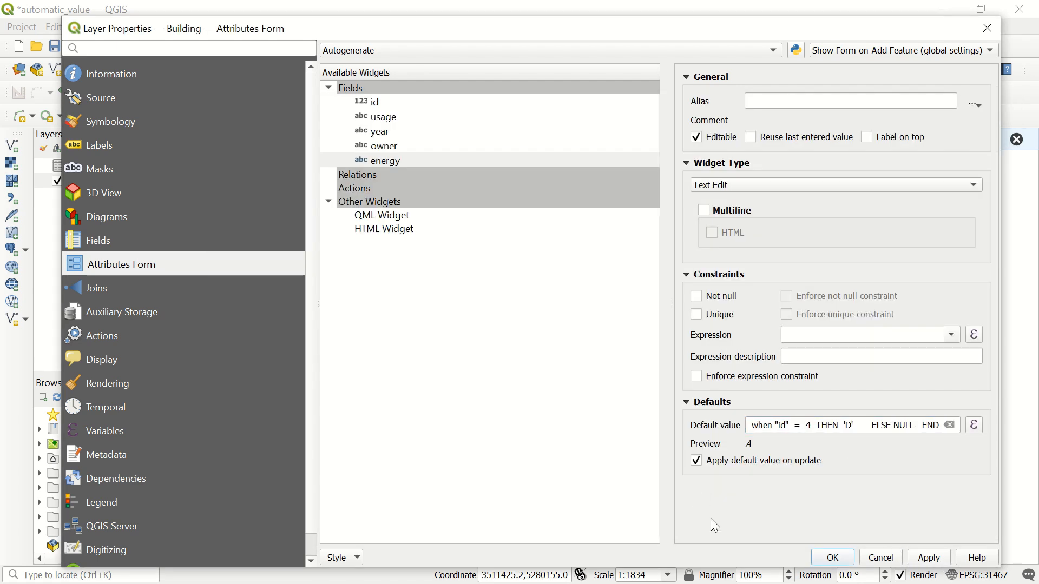
click(833, 558)
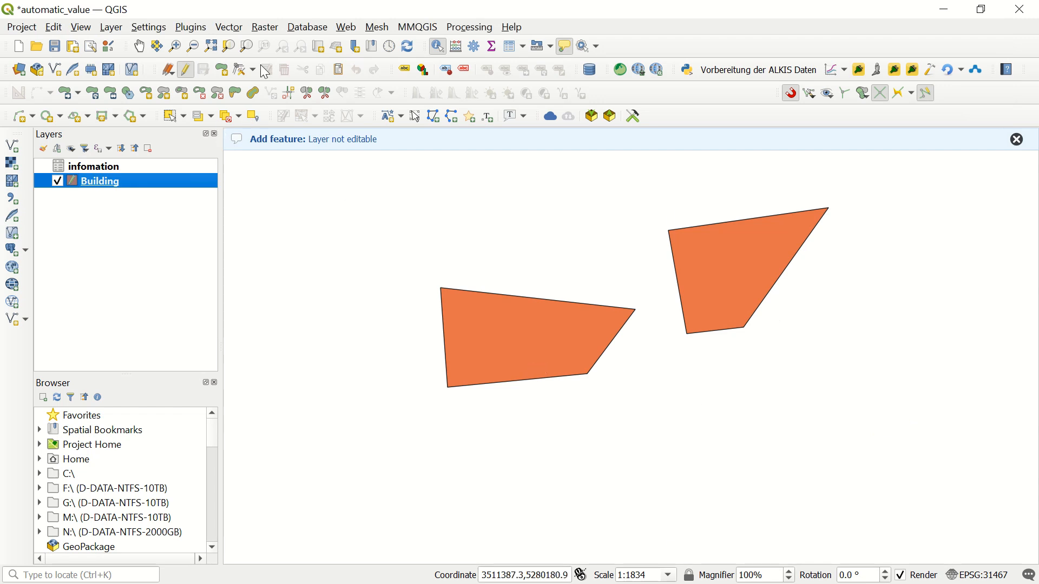
Step: Draw another four-cornered Building polygon northwest of the two existing ones
click(222, 70)
click(364, 199)
click(476, 184)
click(472, 239)
click(320, 274)
Step: Set the newly drawn building's id to 2 and reposition its form so that it is fully visible
click(438, 253)
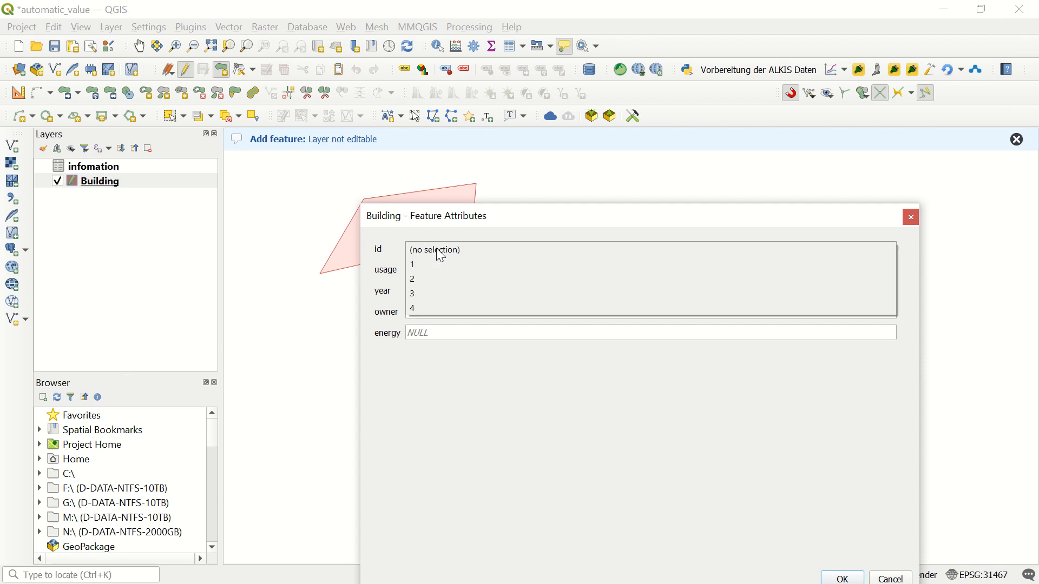
click(444, 279)
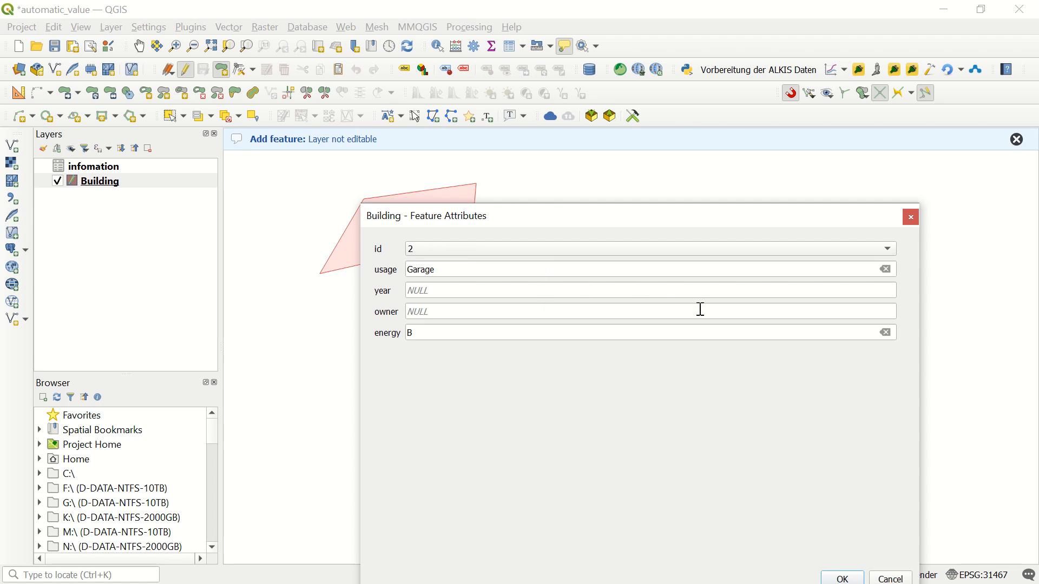
drag(650, 221, 602, 157)
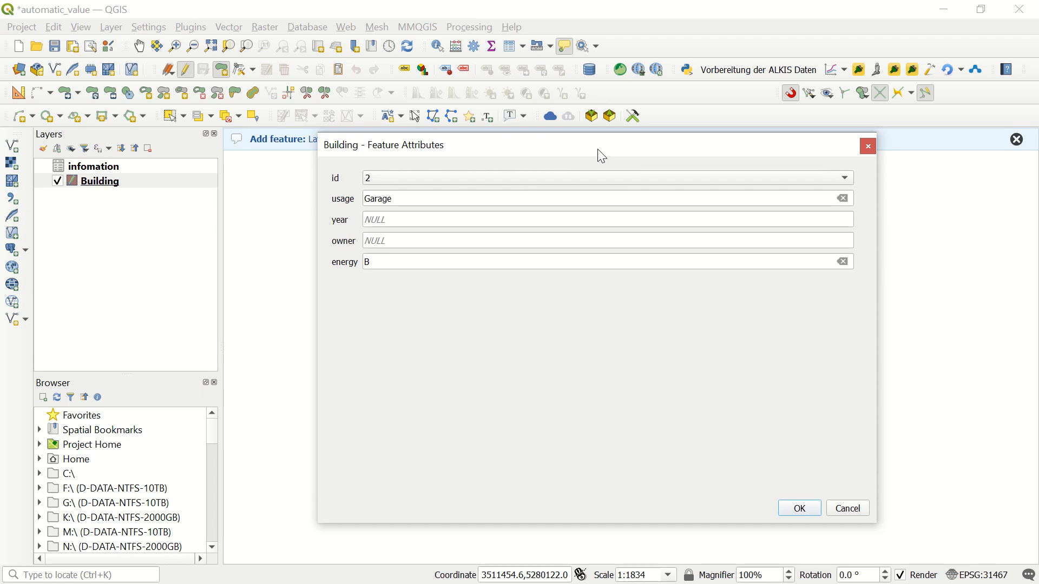